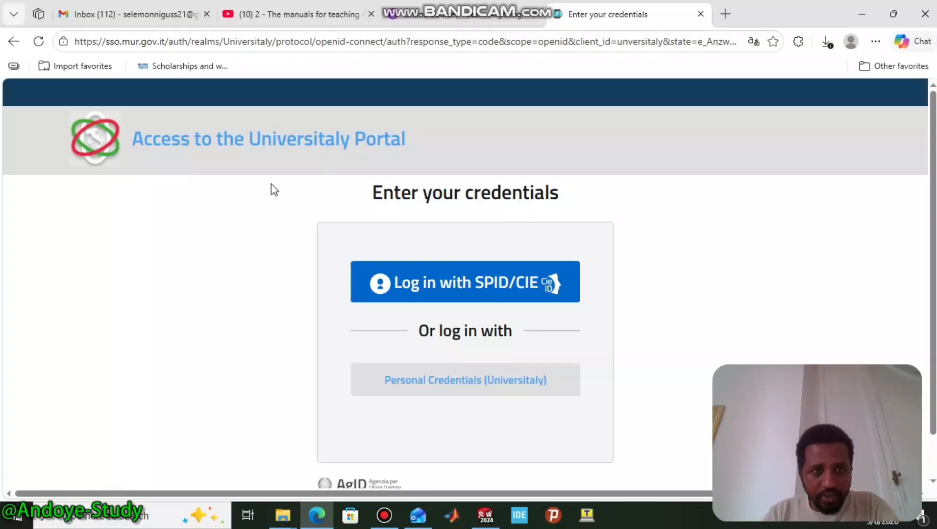
- Go to the suggested Universitaly login address from the address bar
left_click(348, 42)
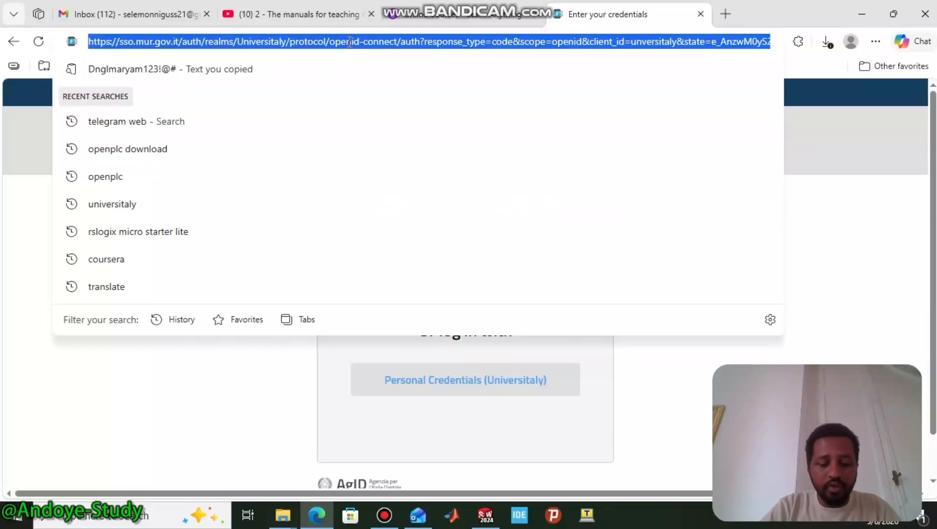
type("universitaly-private.cineca.it/index.php/auth")
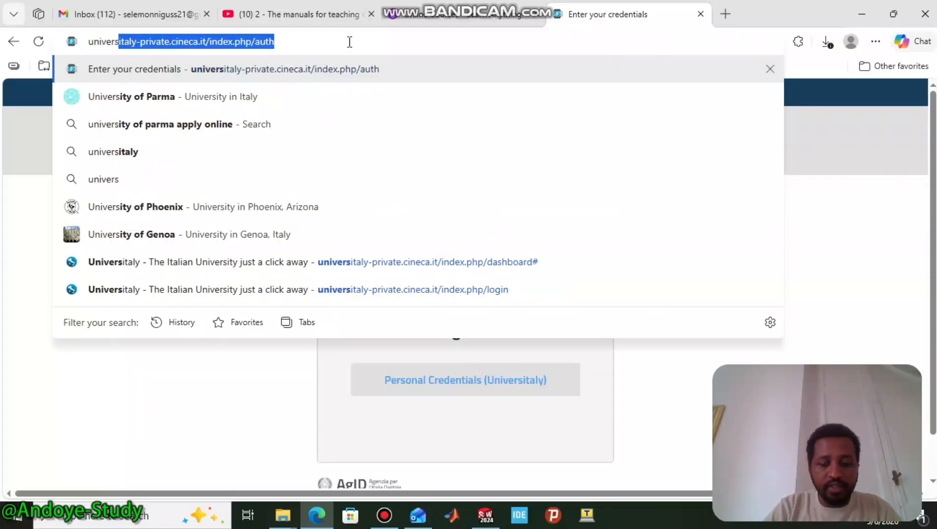
key("Return")
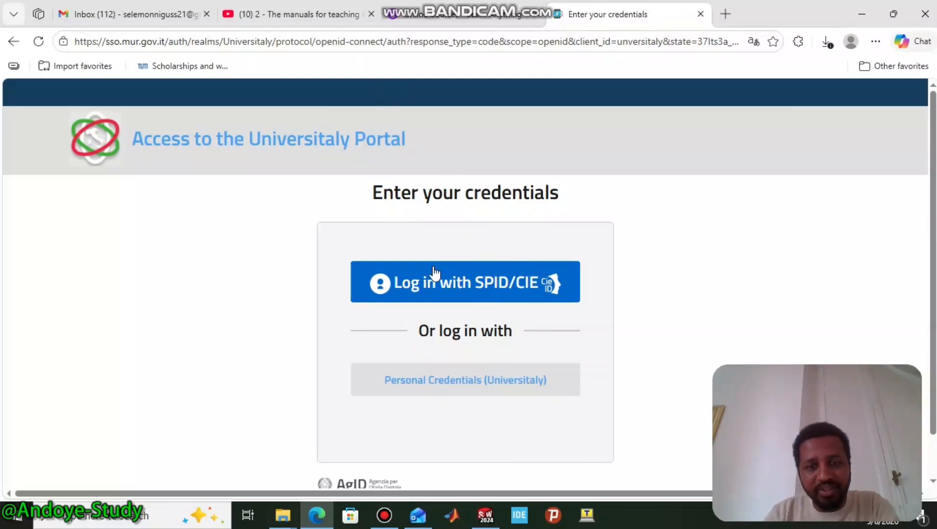
- Search Bing for 'univeritaly' in a new tab
left_click(725, 14)
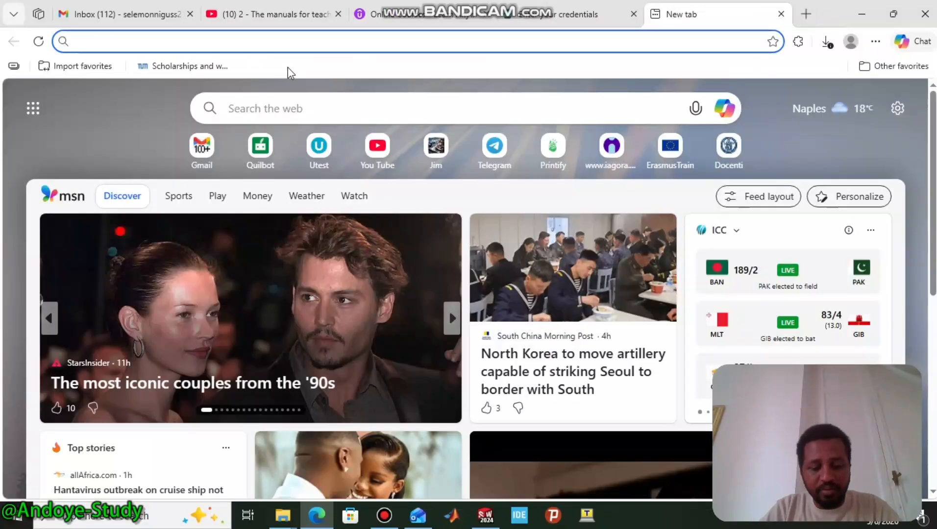
type("un")
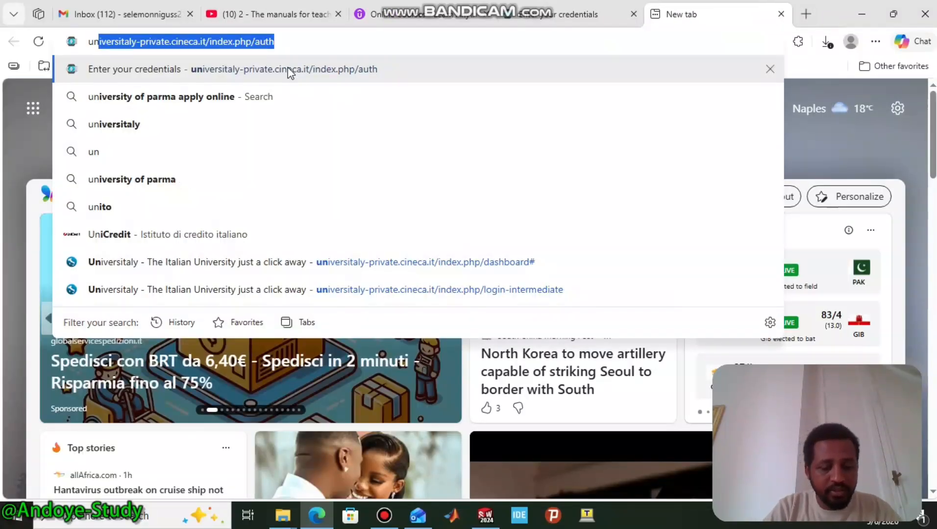
key("BackSpace")
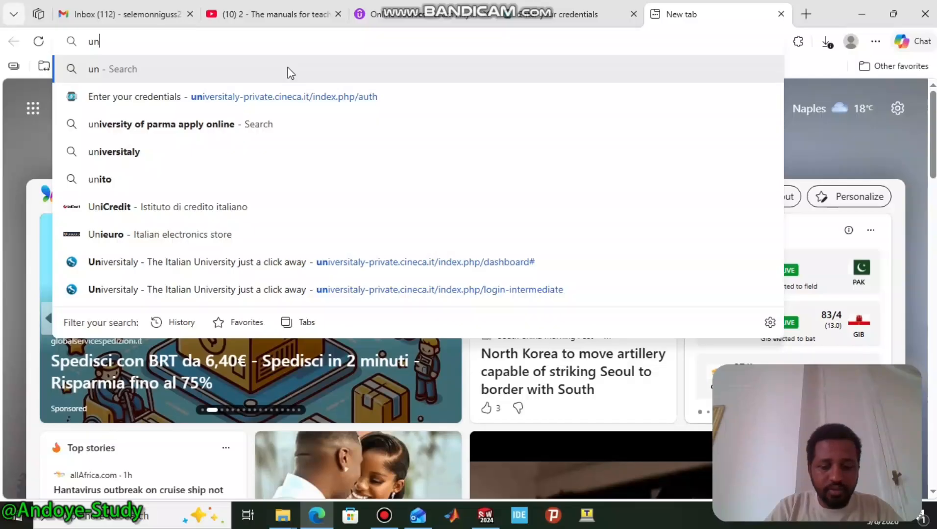
type("iveri")
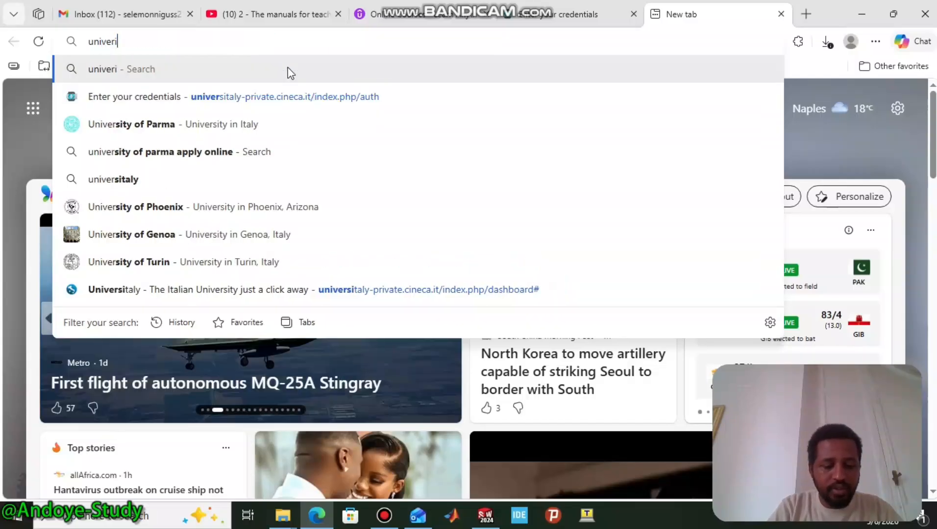
type("taly")
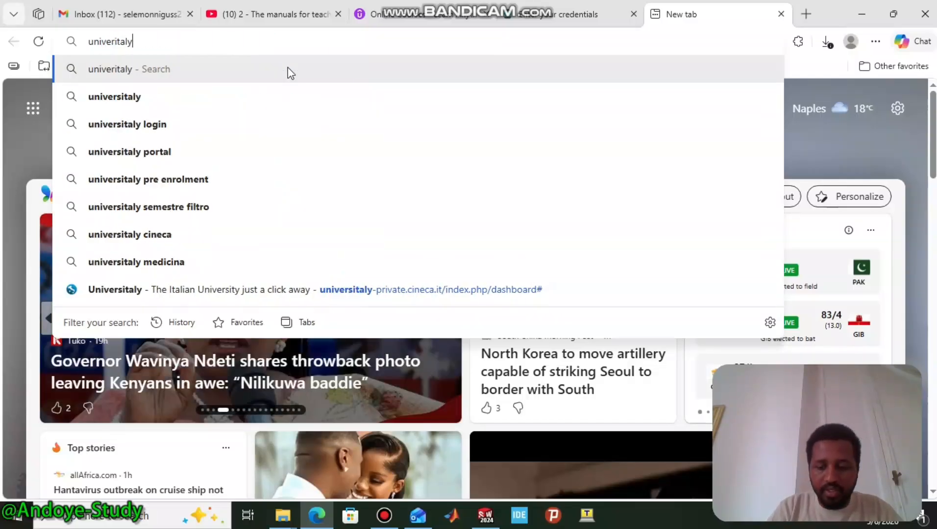
key("Return")
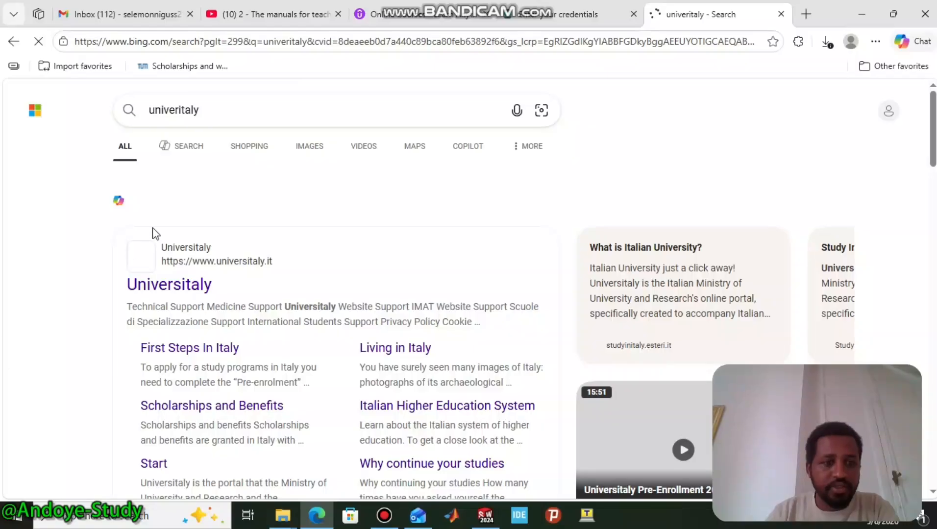
- Open the official Universitaly site, close the search tab, and start international-student pre-enrolment
left_click(171, 289)
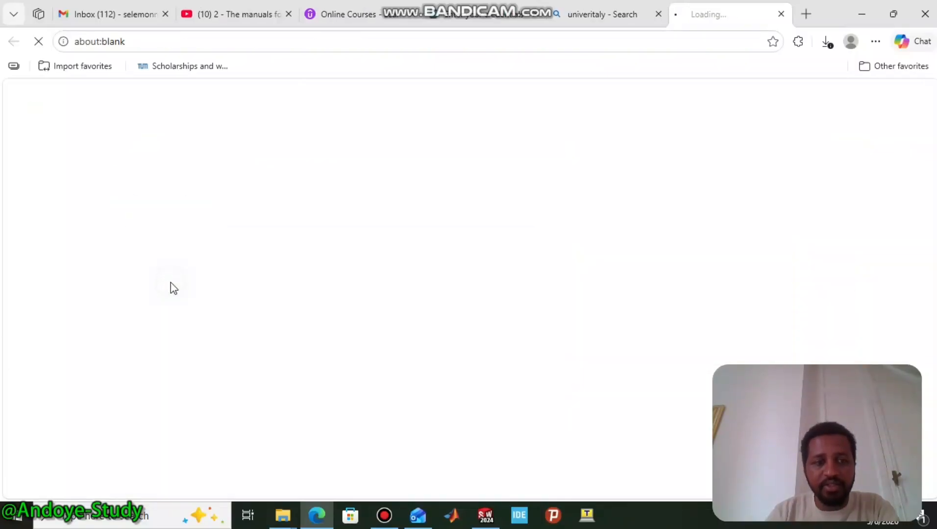
left_click(658, 14)
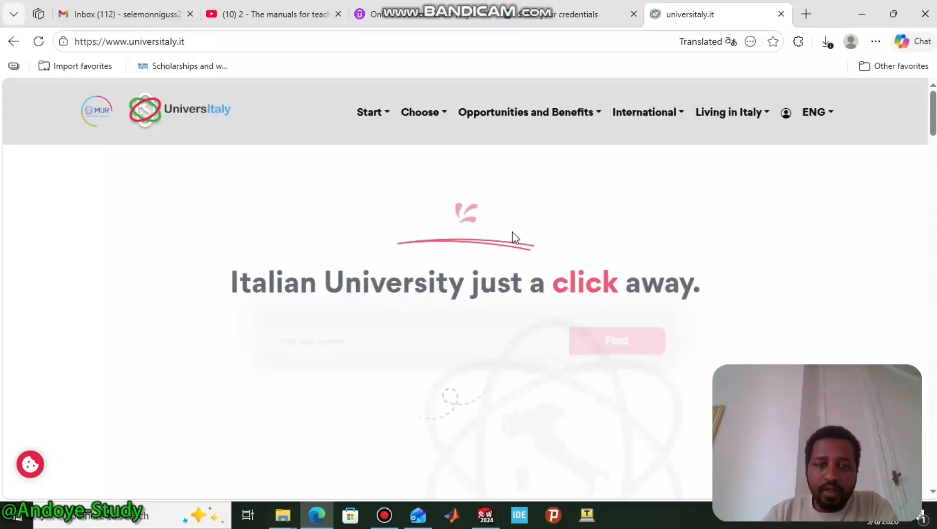
scroll(560, 216, "down", 4)
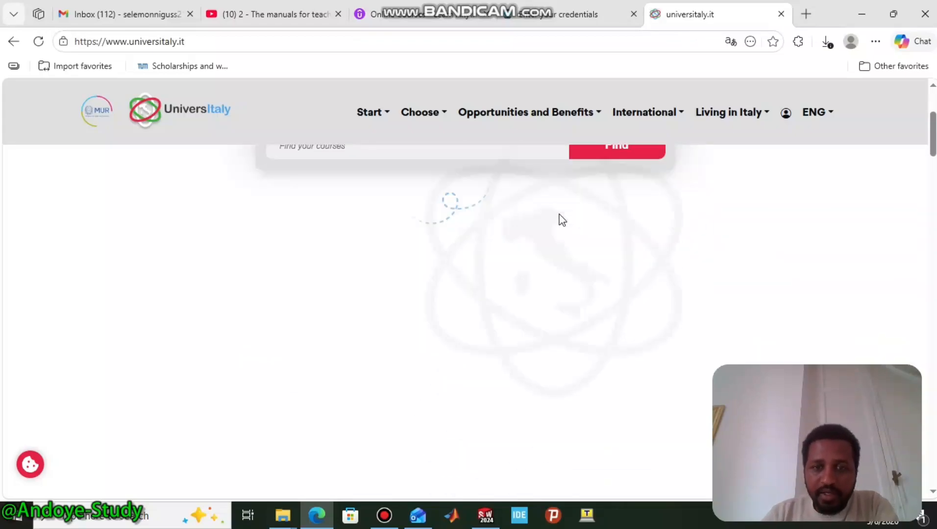
scroll(562, 220, "down", 5)
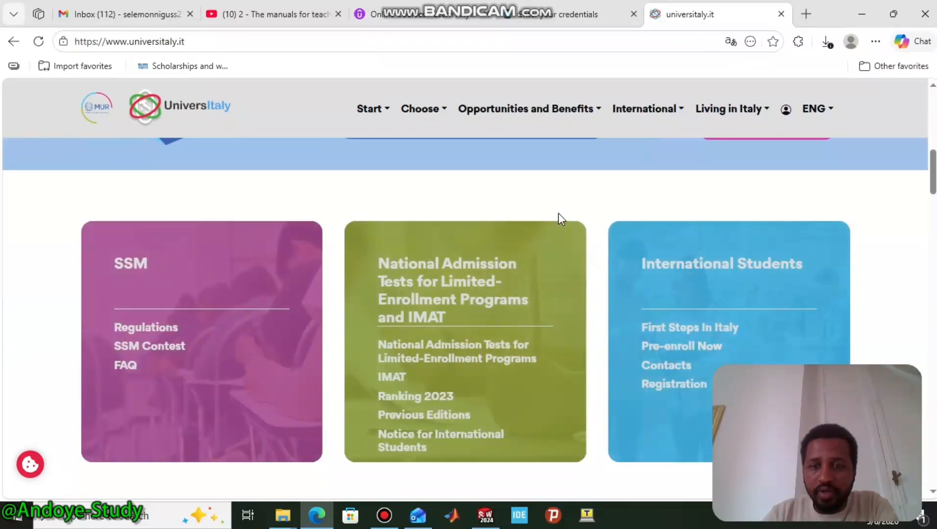
left_click(688, 349)
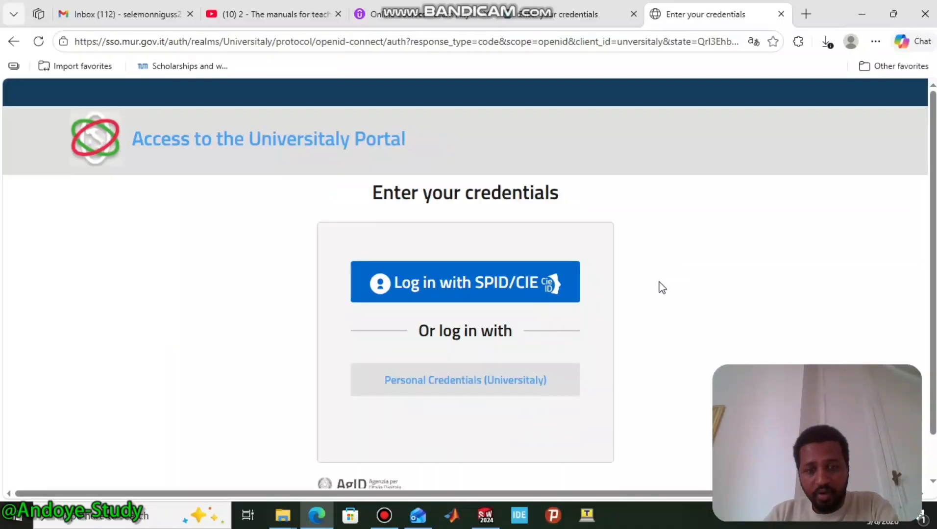
- Choose Personal Credentials (Universitaly) to show the username and password form
scroll(439, 335, "down", 1)
left_click(453, 335)
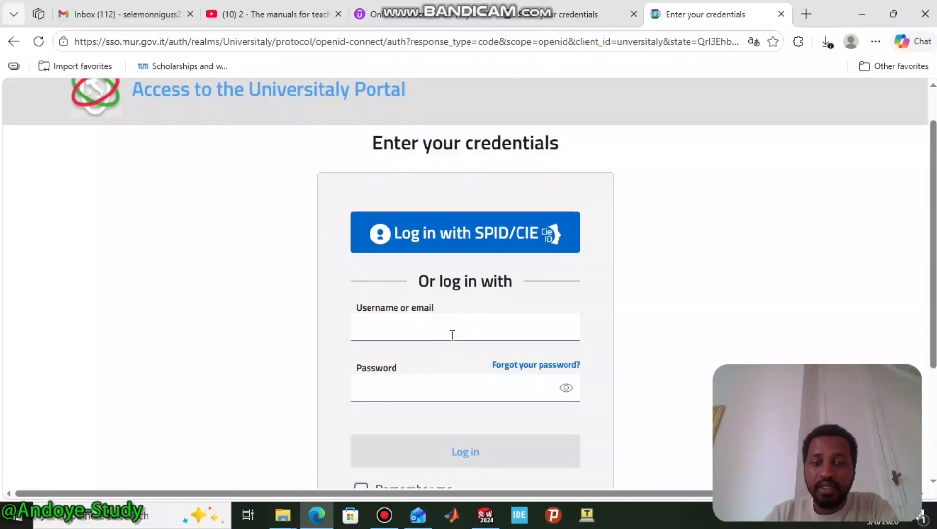
scroll(502, 310, "down", 1)
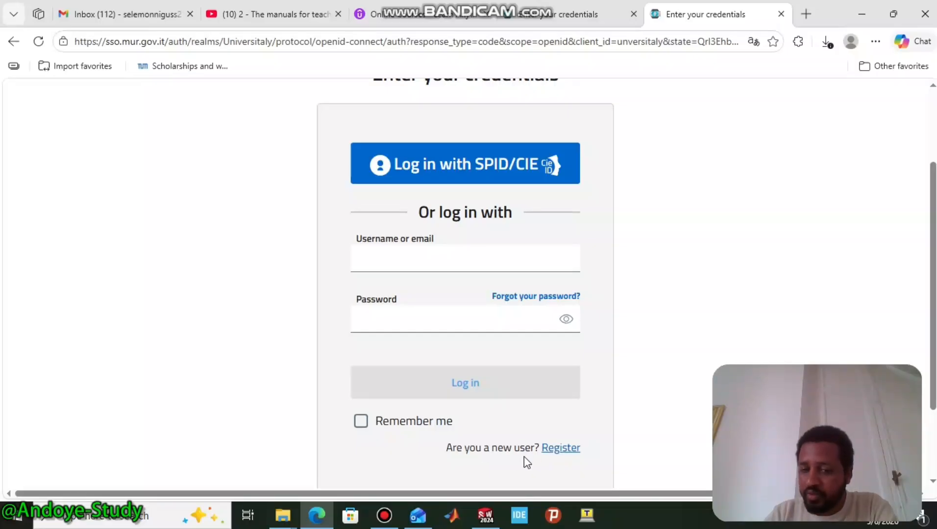
- Start a new registration and enter the applicant's first name, surname, e-mail and phone number
left_click(560, 449)
scroll(439, 299, "down", 2)
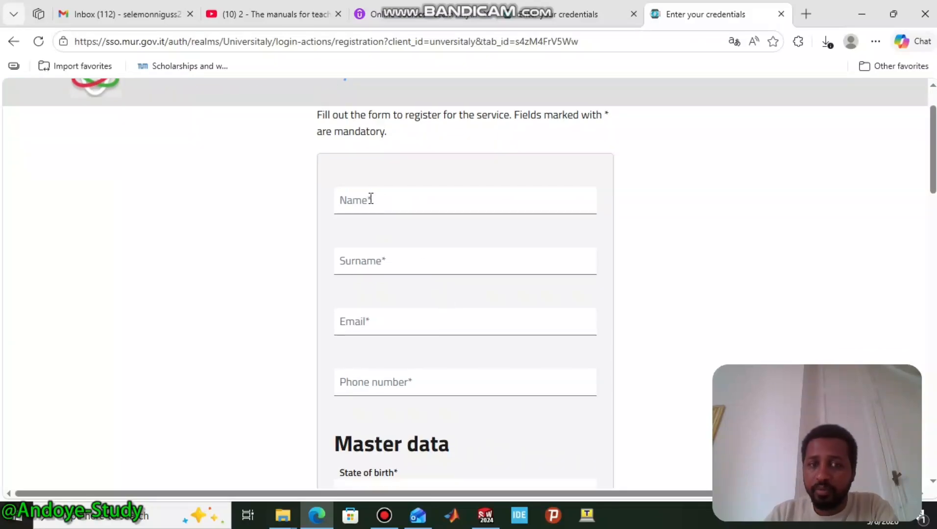
left_click(375, 206)
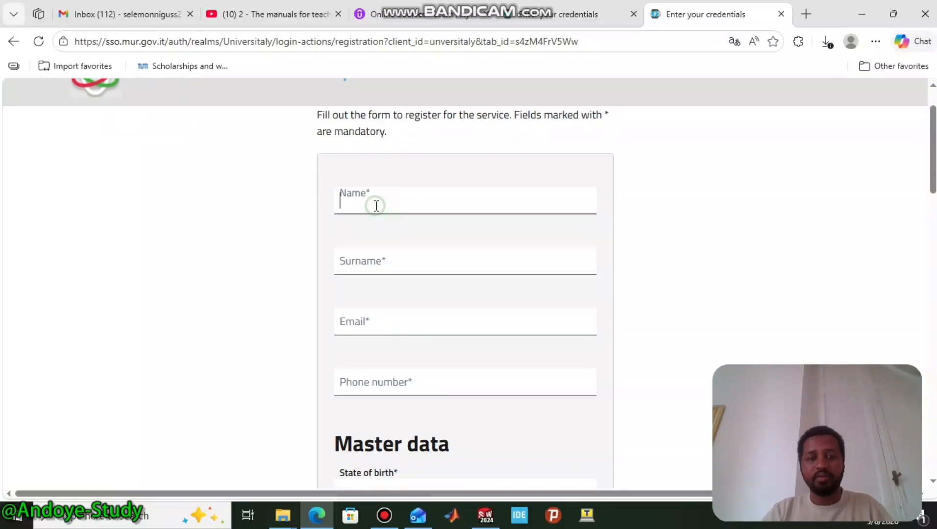
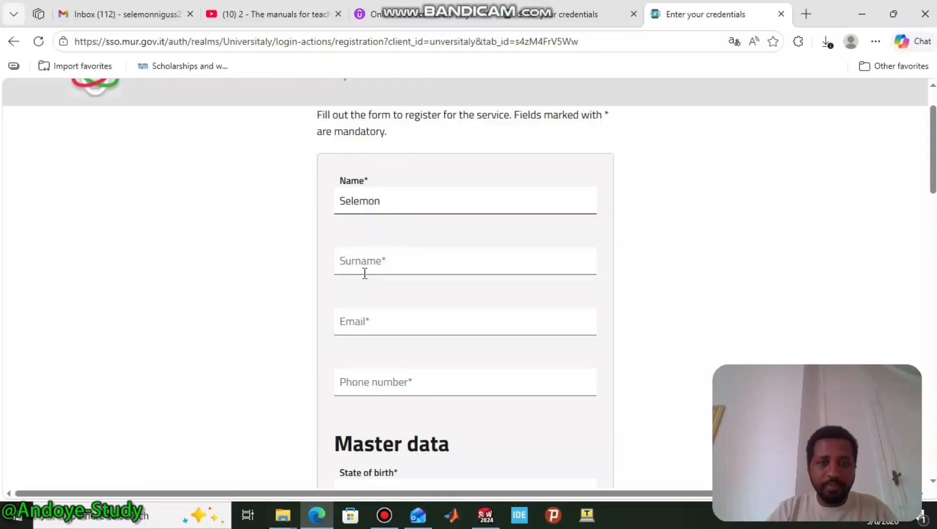
left_click(372, 262)
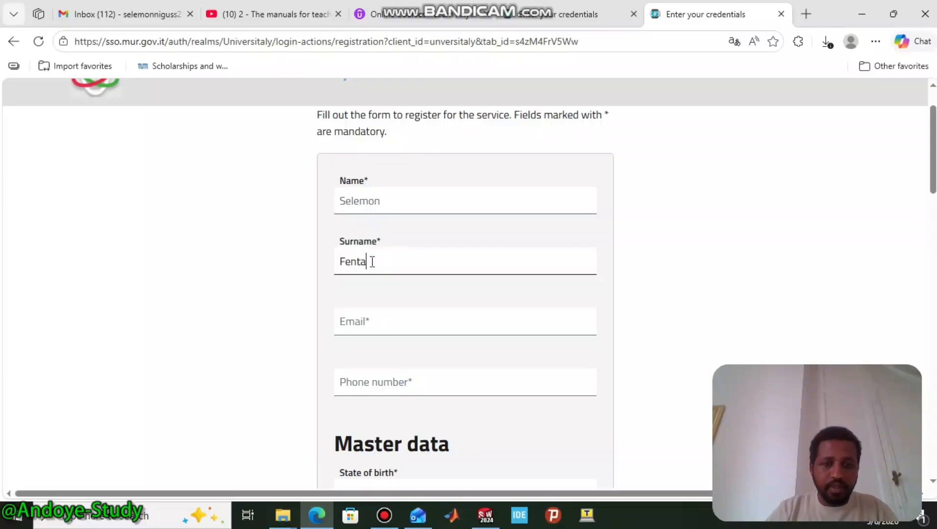
left_click(360, 327)
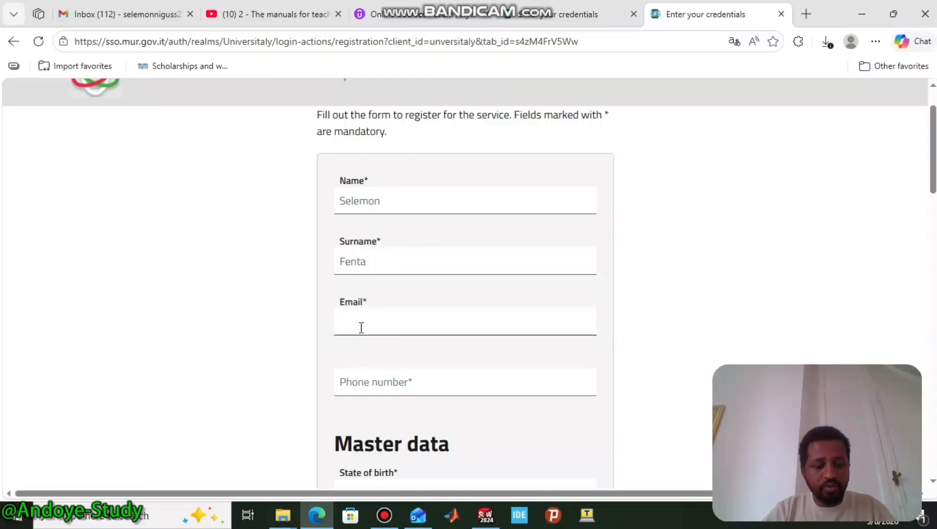
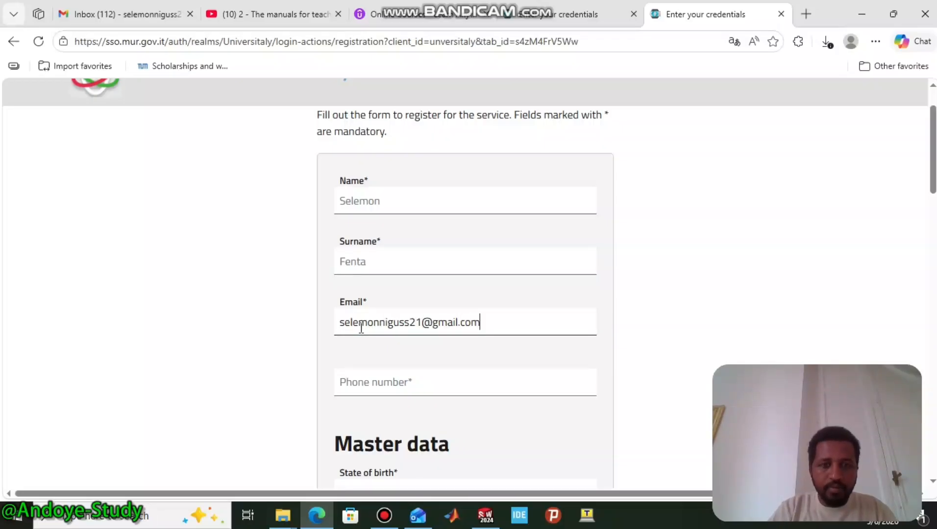
left_click(385, 381)
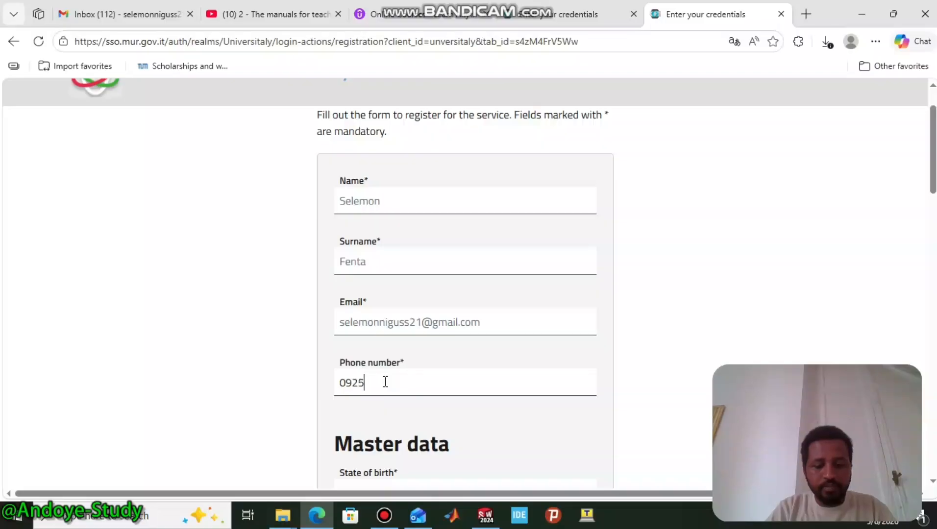
- Set the state of birth to ETHIOPIA and the birth municipality to 'Addis ABbaa'
scroll(404, 343, "down", 3)
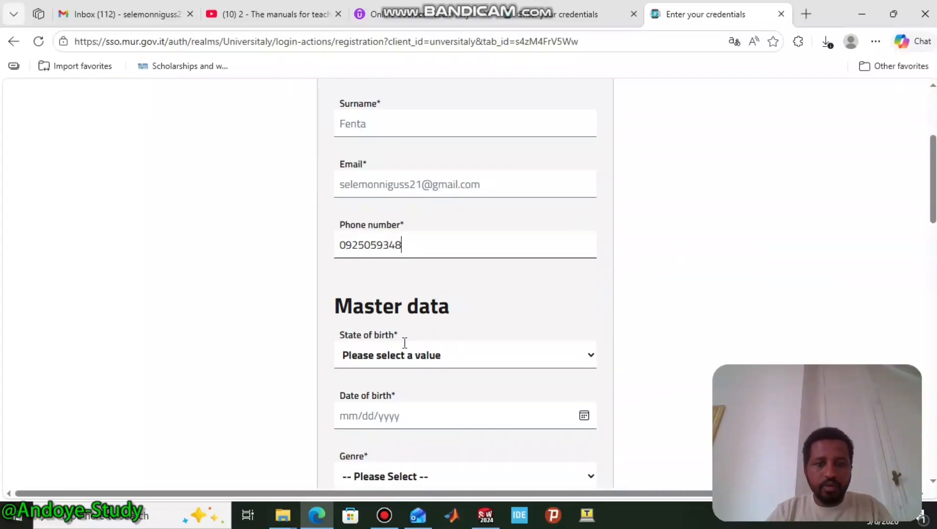
left_click(419, 355)
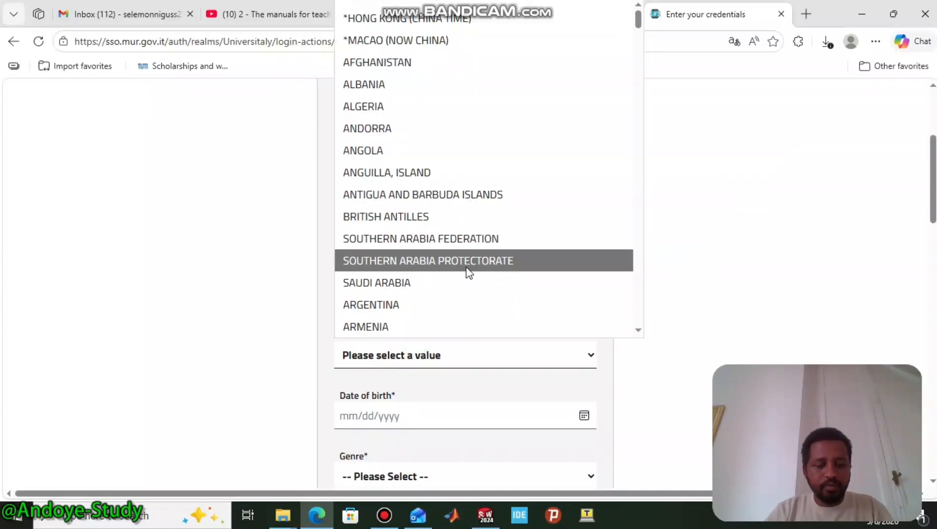
type("ethiopia")
key("Return")
scroll(430, 268, "down", 3)
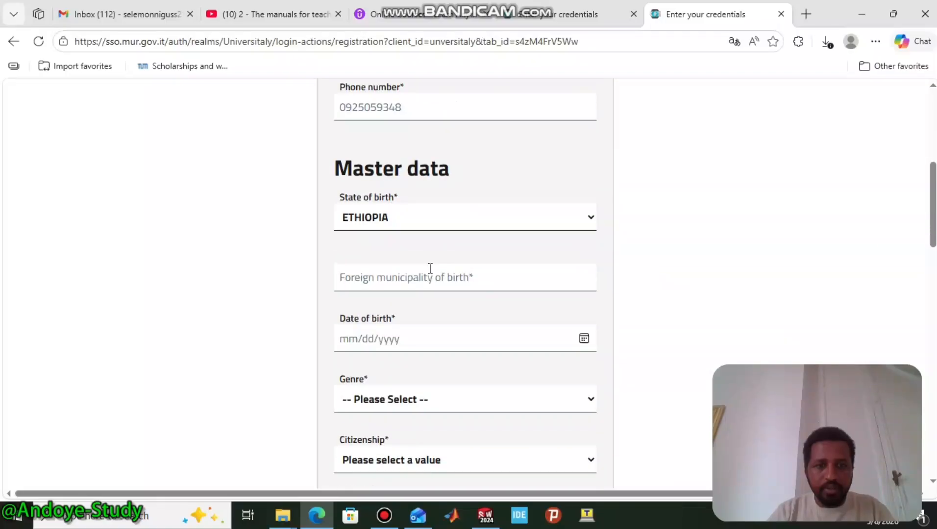
left_click(403, 277)
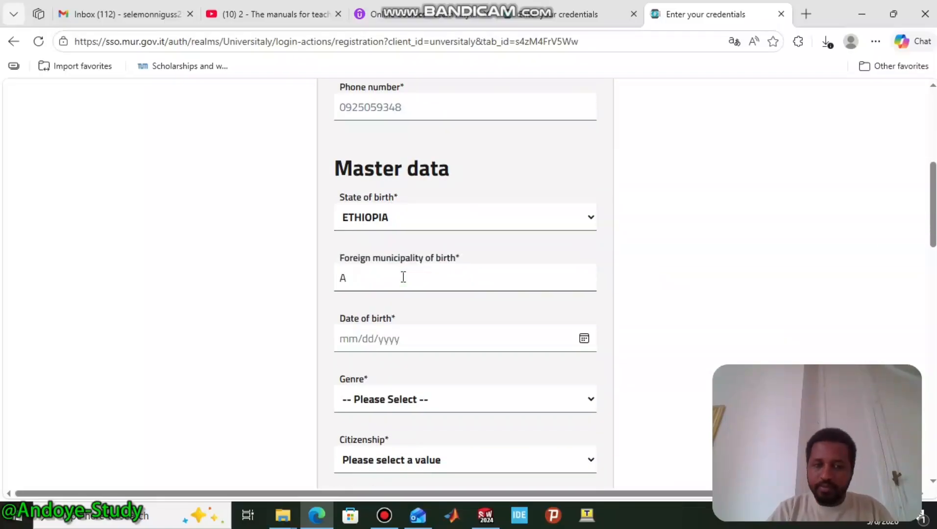
type("a")
key("BackSpace")
type("Addis ABbaa")
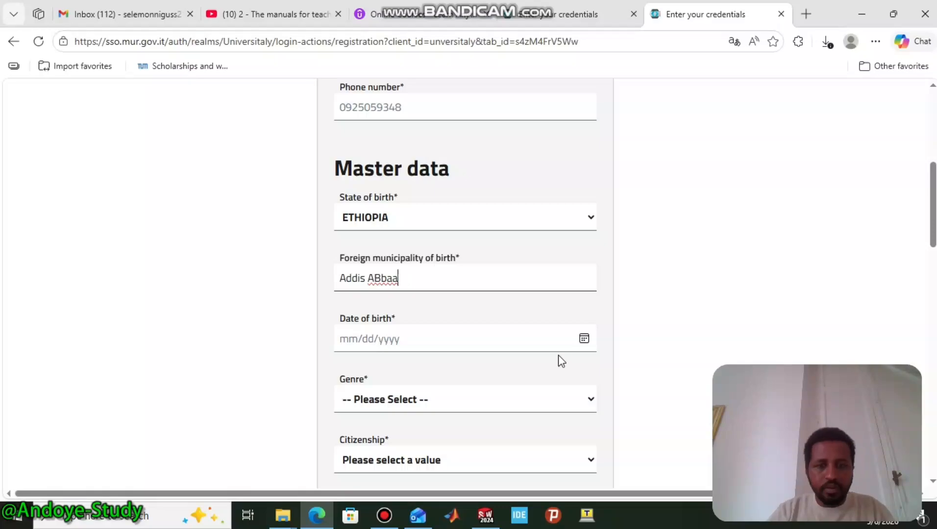
left_click(584, 338)
left_click(382, 146)
scroll(375, 180, "up", 5)
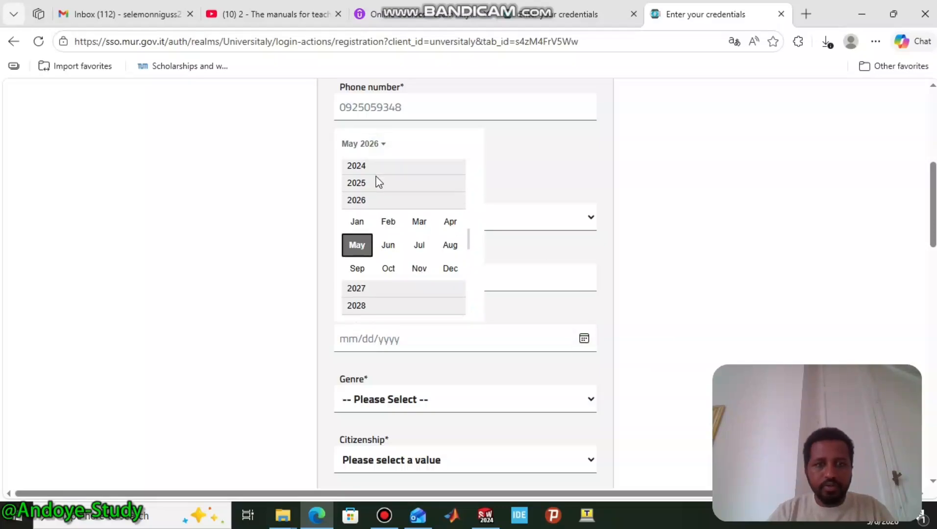
scroll(372, 178, "up", 5)
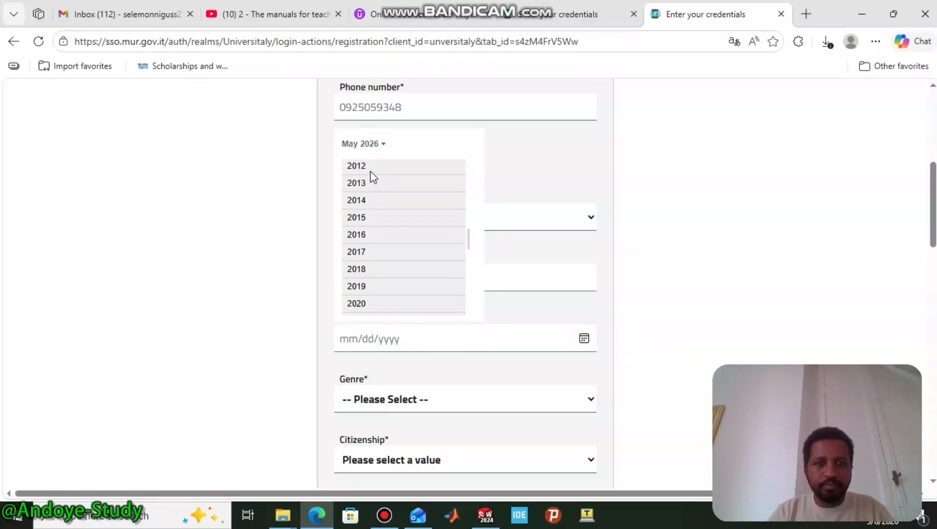
scroll(367, 171, "up", 2)
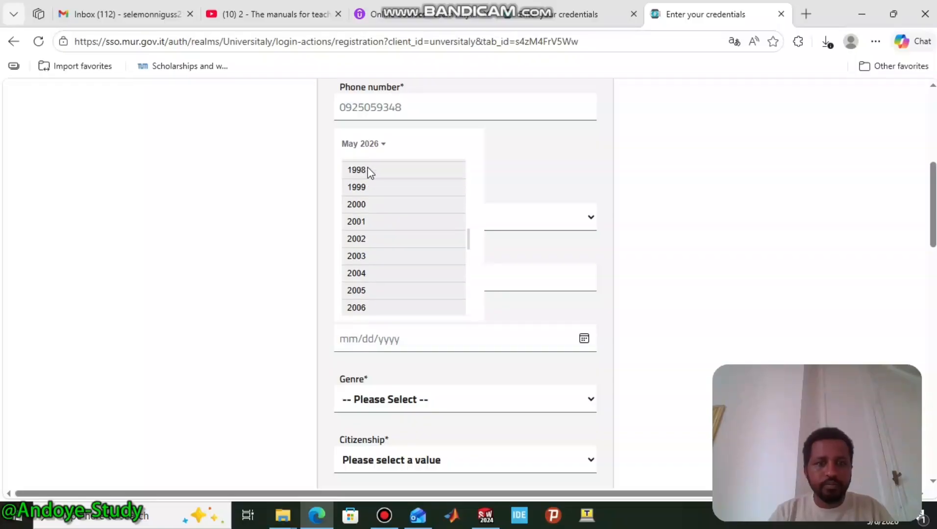
left_click(369, 179)
left_click(358, 188)
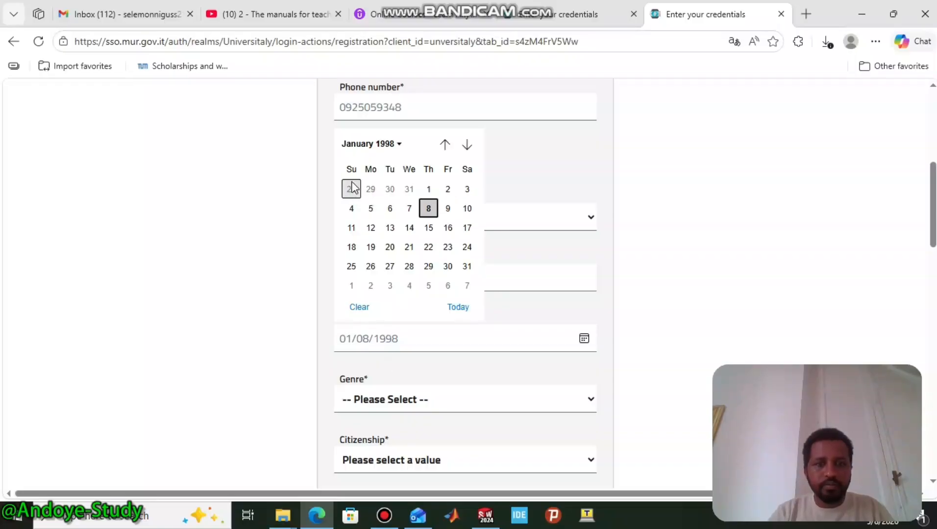
left_click(411, 210)
- Set the genre to Male and the citizenship to ETHIOPIA
scroll(409, 378, "down", 1)
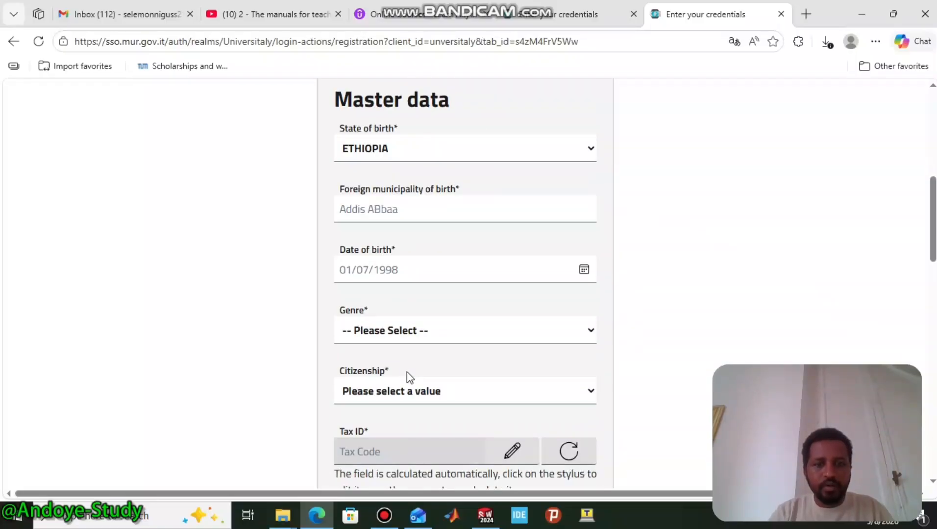
left_click(383, 330)
left_click(401, 378)
scroll(423, 360, "down", 3)
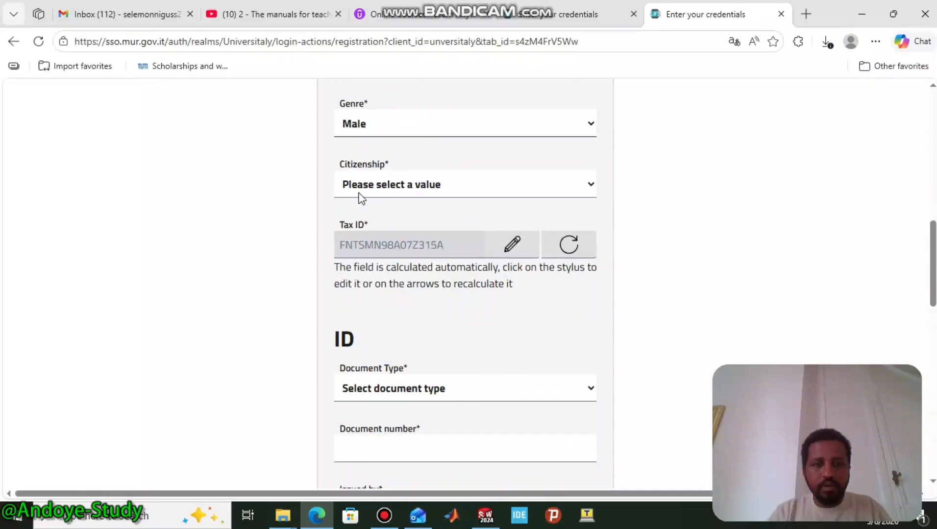
left_click(364, 188)
key("d")
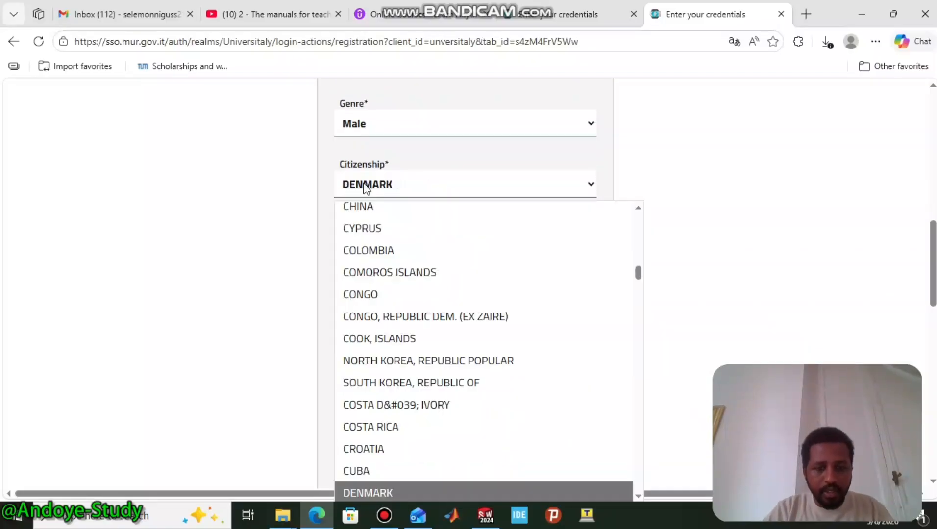
left_click(335, 186)
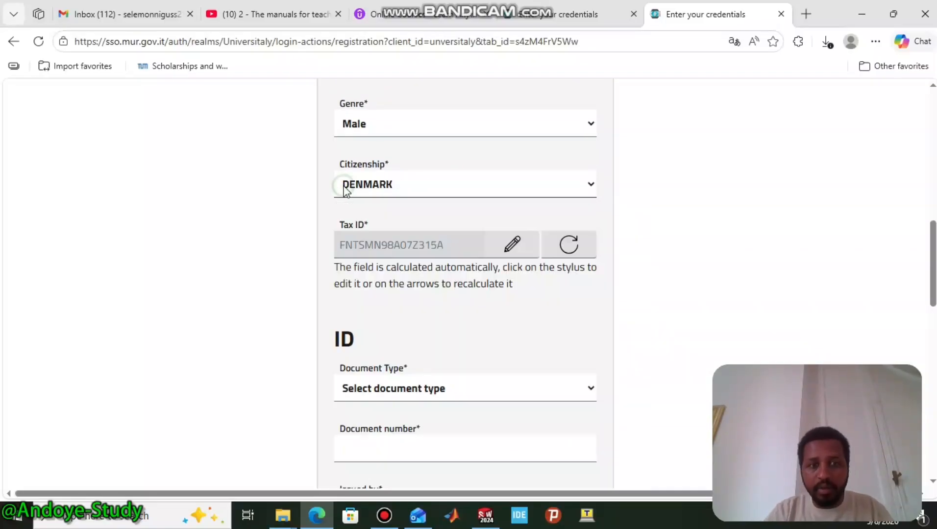
key("e")
key("t")
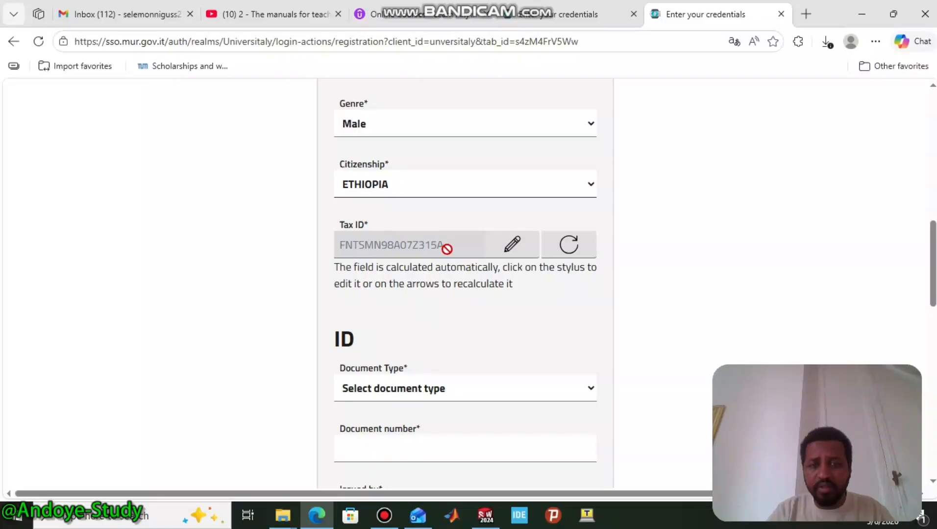
- Choose Passport as the document type, enter its number, and set Issued by to Ethiopia
scroll(465, 309, "down", 1)
left_click(452, 321)
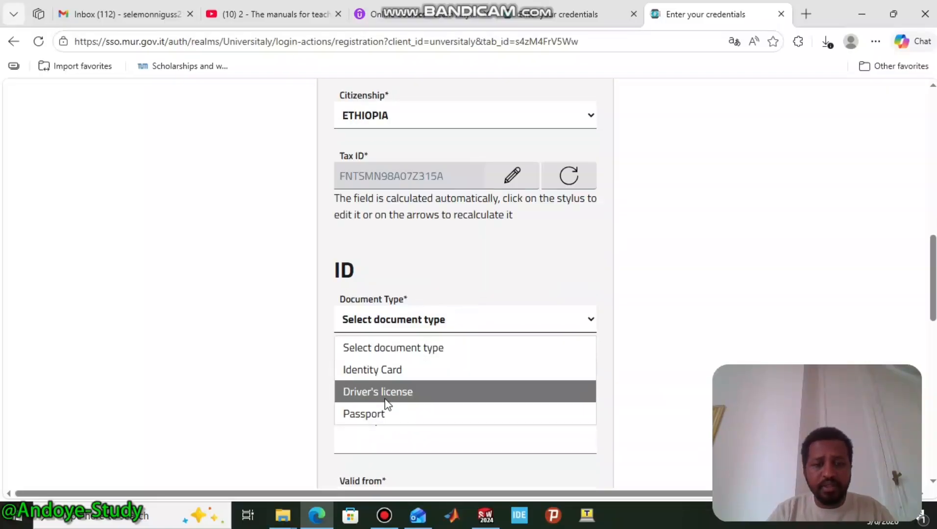
left_click(387, 413)
scroll(390, 264, "down", 2)
left_click(361, 247)
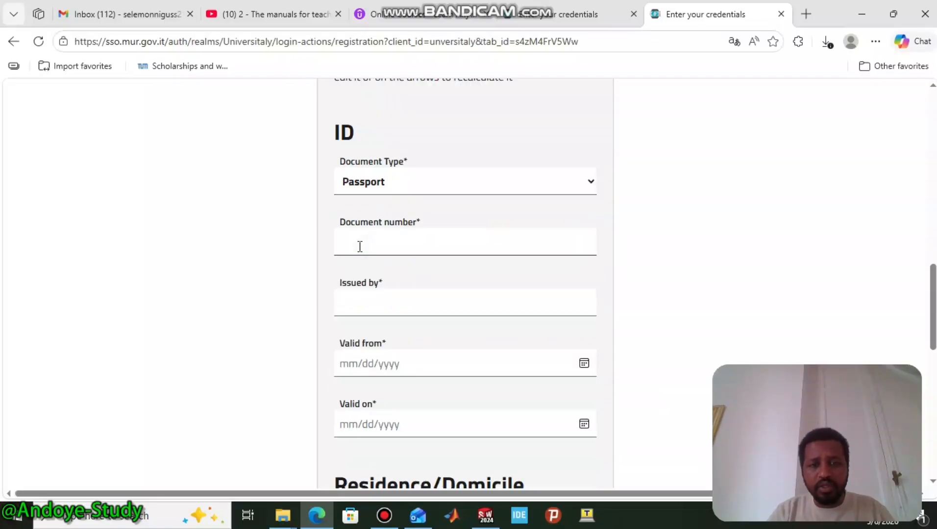
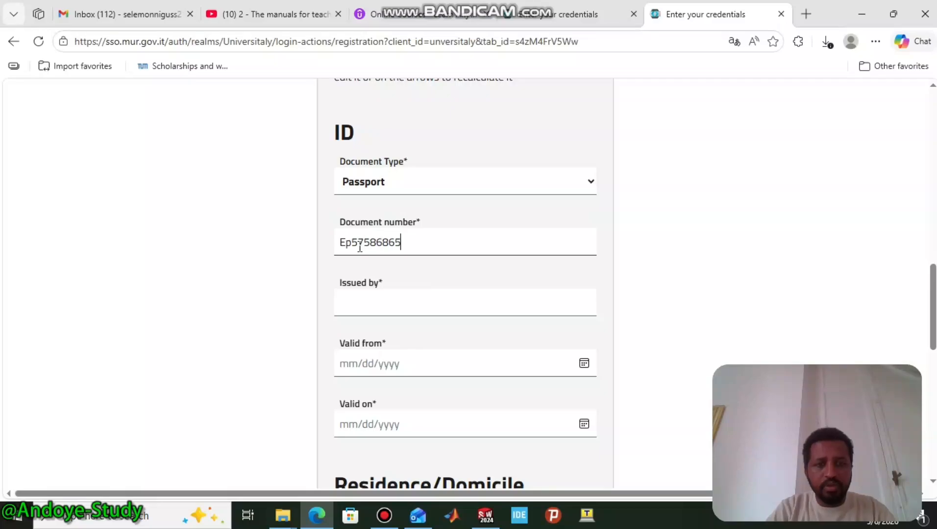
left_click(365, 306)
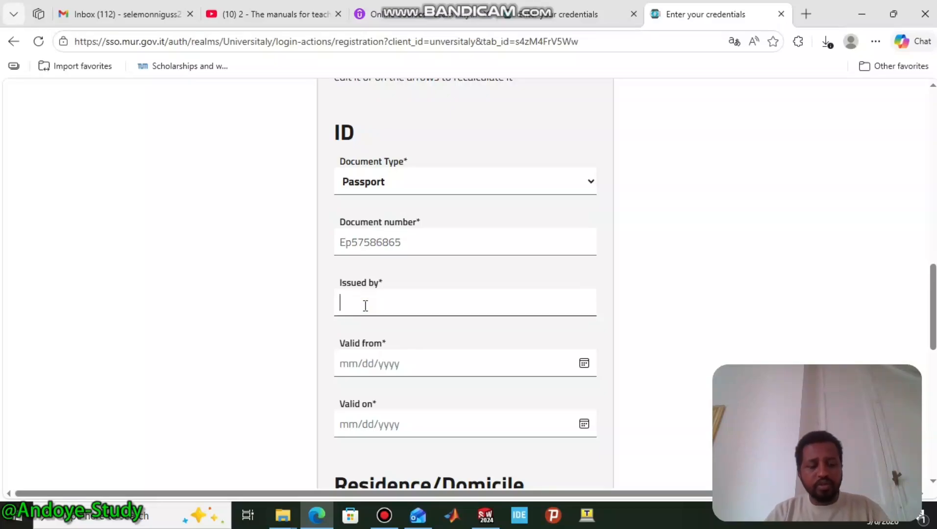
type("Ethiopia")
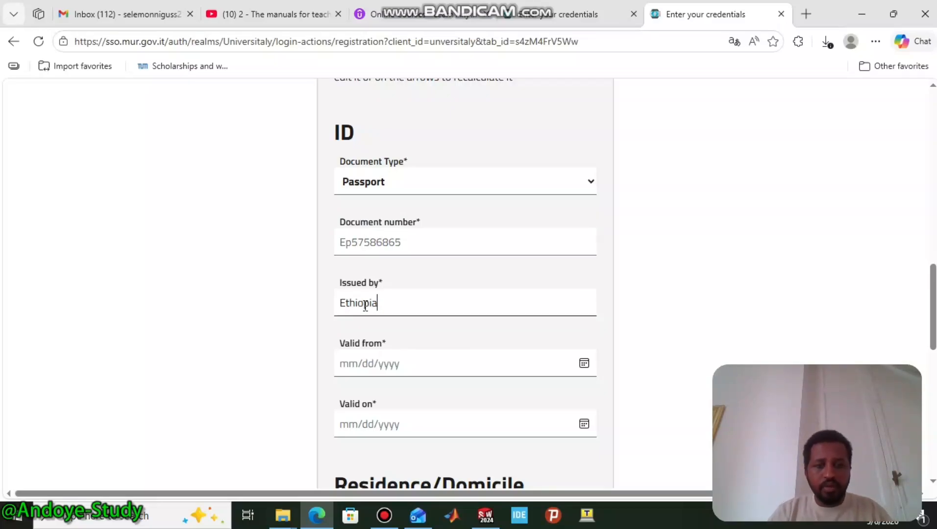
- Set the passport's Valid from date to 01/07/2024
left_click(377, 374)
left_click(583, 365)
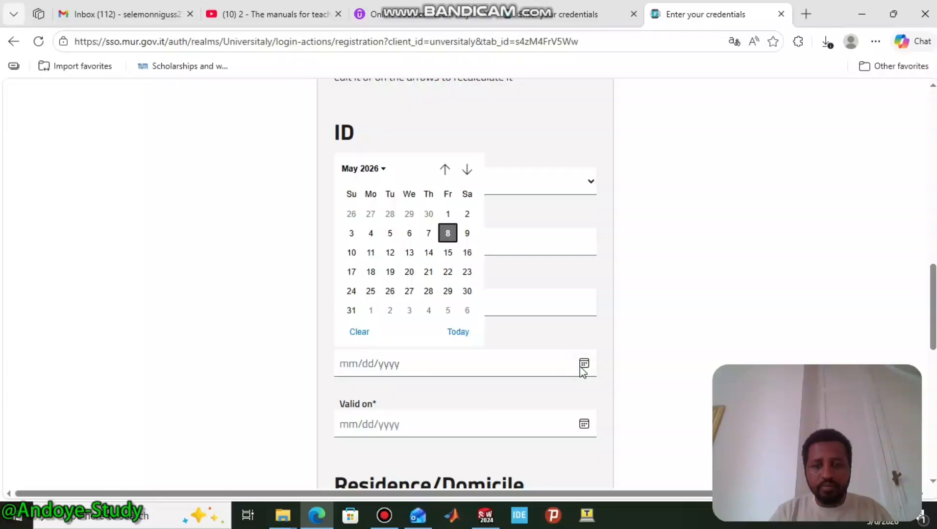
left_click(384, 168)
scroll(383, 216, "up", 3)
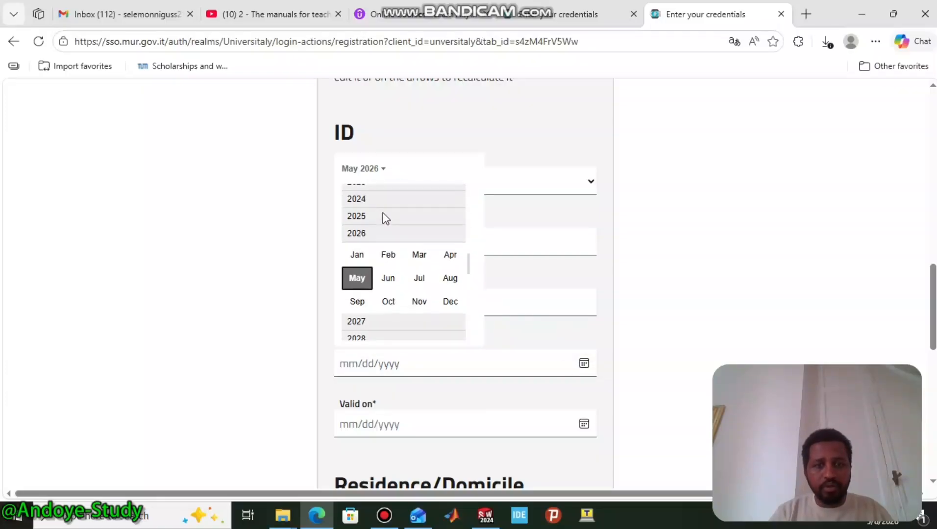
left_click(366, 213)
left_click(355, 218)
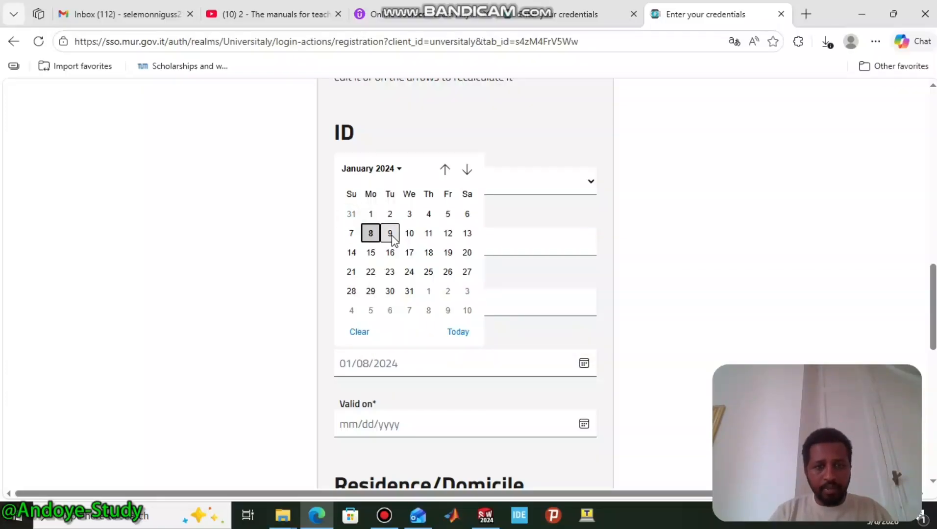
left_click(352, 233)
scroll(399, 288, "down", 3)
- Set the passport's Valid on date to 01/07/2030
left_click(399, 288)
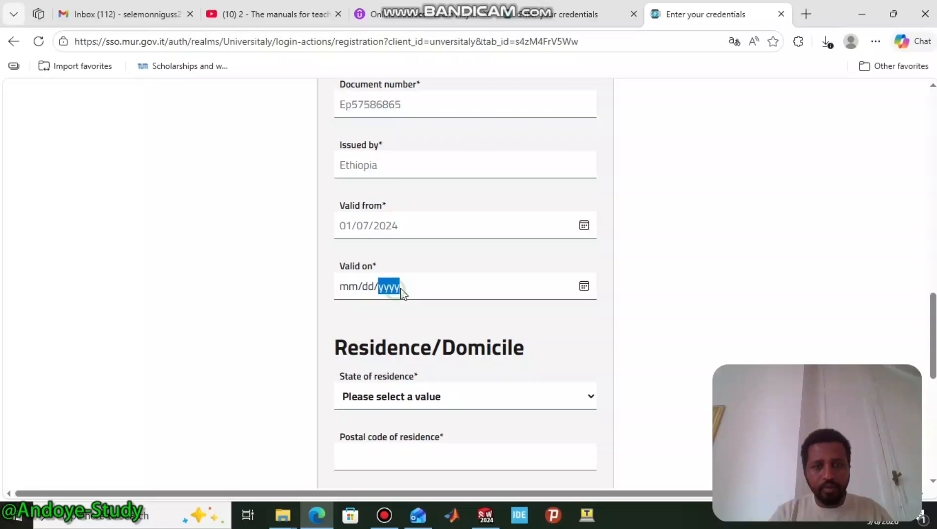
left_click(584, 286)
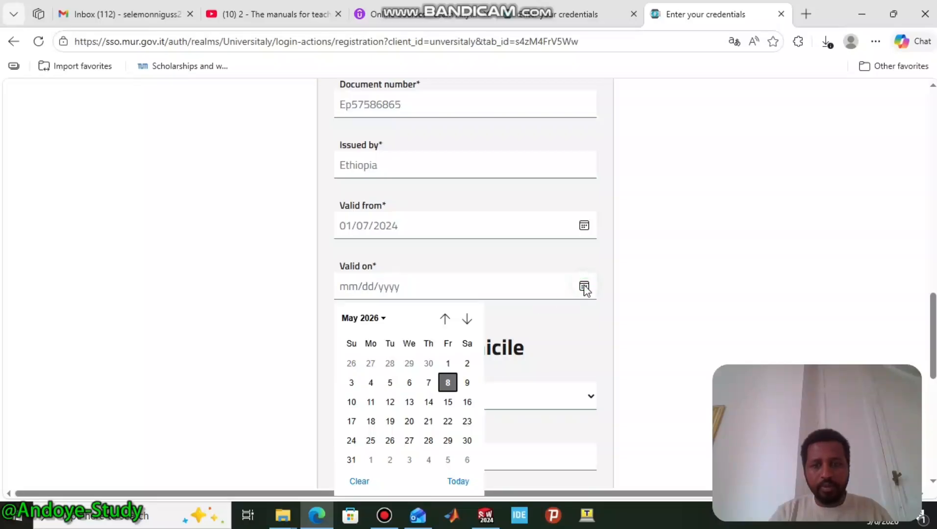
left_click(382, 318)
left_click(369, 483)
left_click(365, 372)
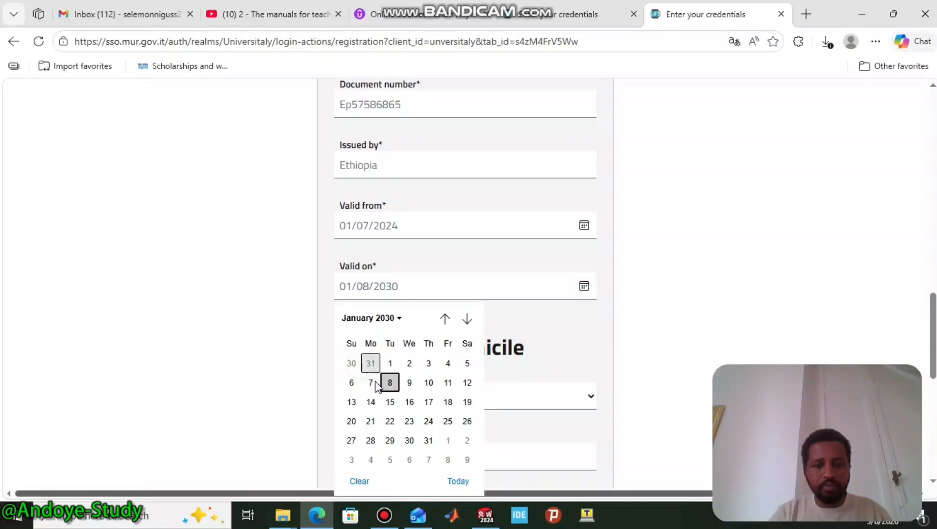
left_click(370, 382)
scroll(445, 314, "down", 3)
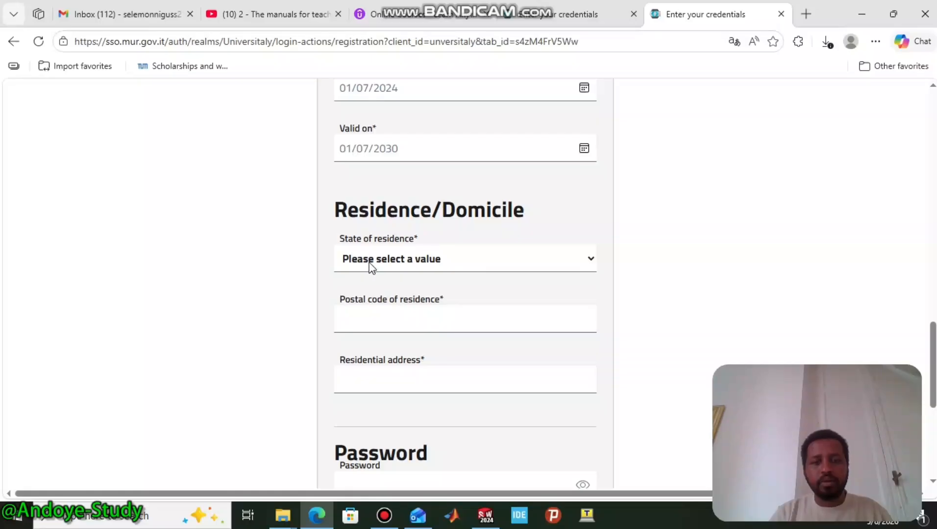
- Set residence to ETHIOPIA, municipality Addis Ababa, and enter the postal code and residential address
left_click(410, 265)
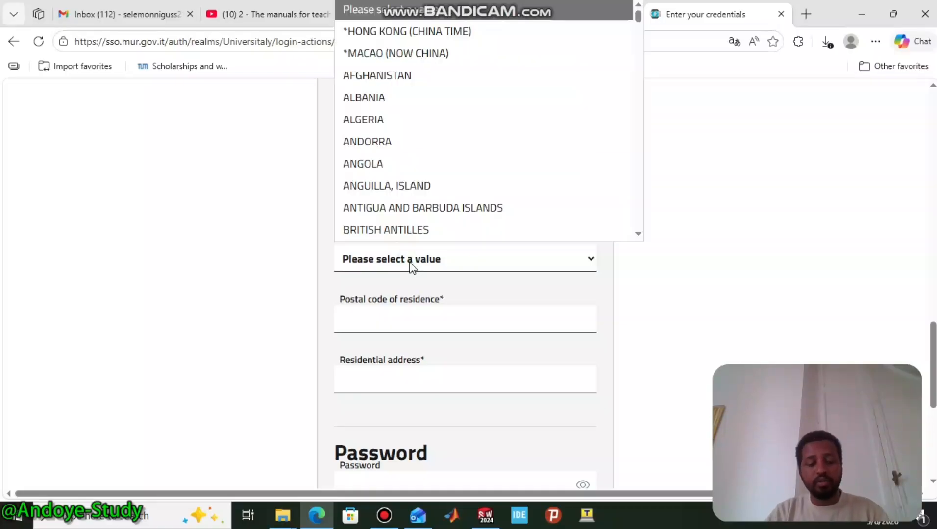
type("eth")
key("Return")
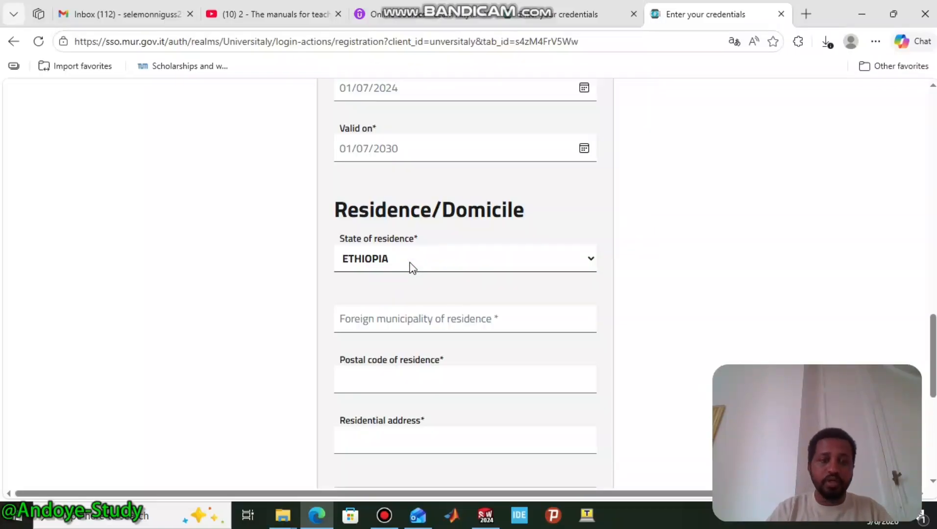
left_click(416, 321)
type("Addis Ababa")
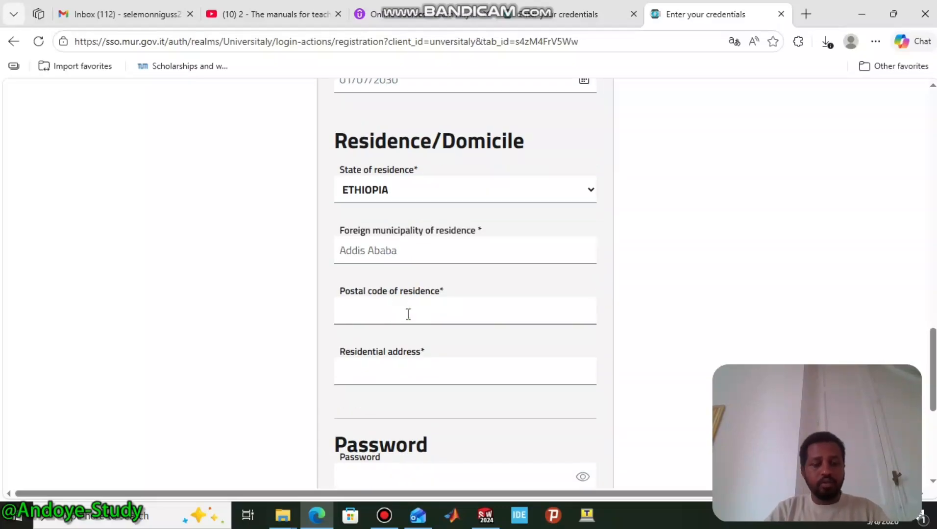
type("1000")
left_click(339, 370)
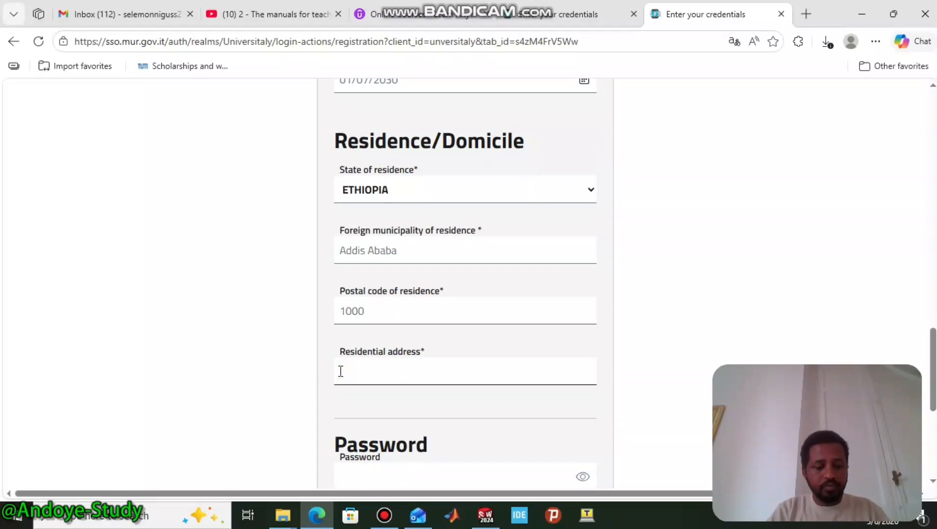
type("Akakai")
key("BackSpace")
key("BackSpace")
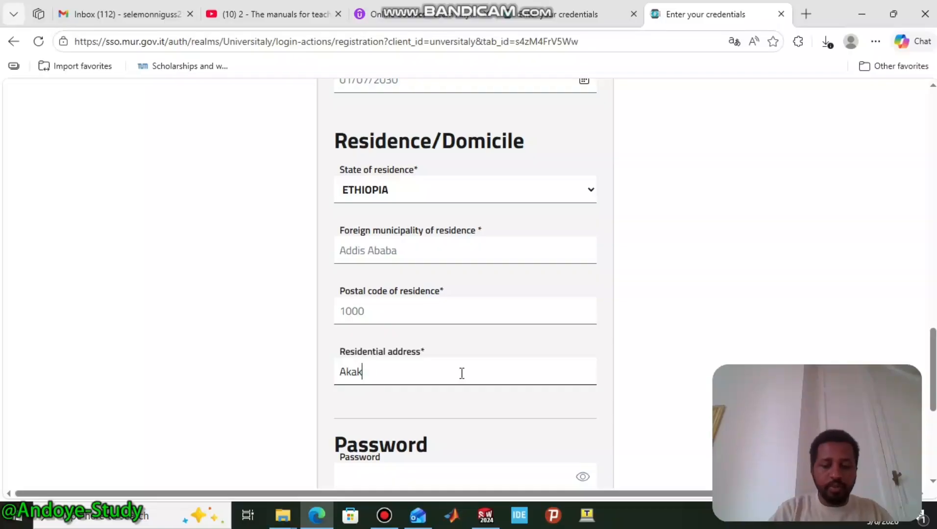
scroll(461, 374, "down", 5)
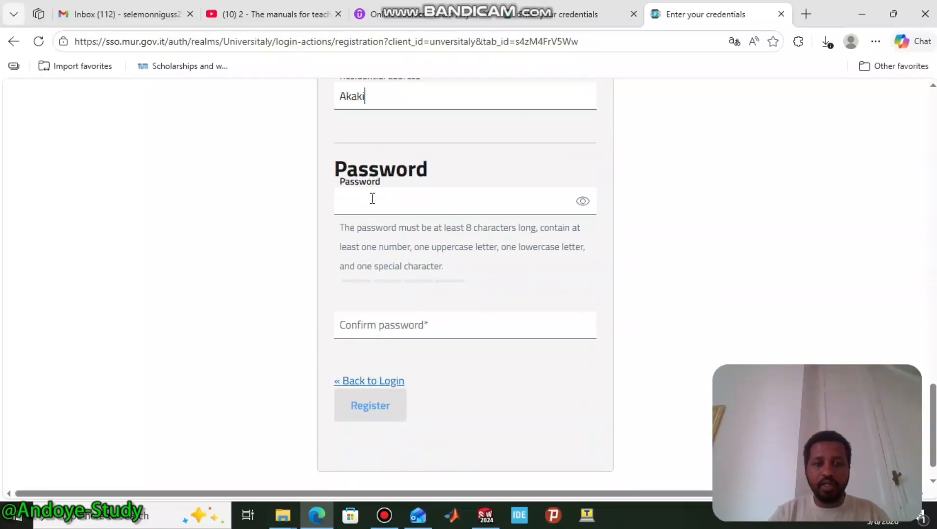
- Type the account password into both the Password and Confirm password fields
left_click(373, 198)
type("••••••••••")
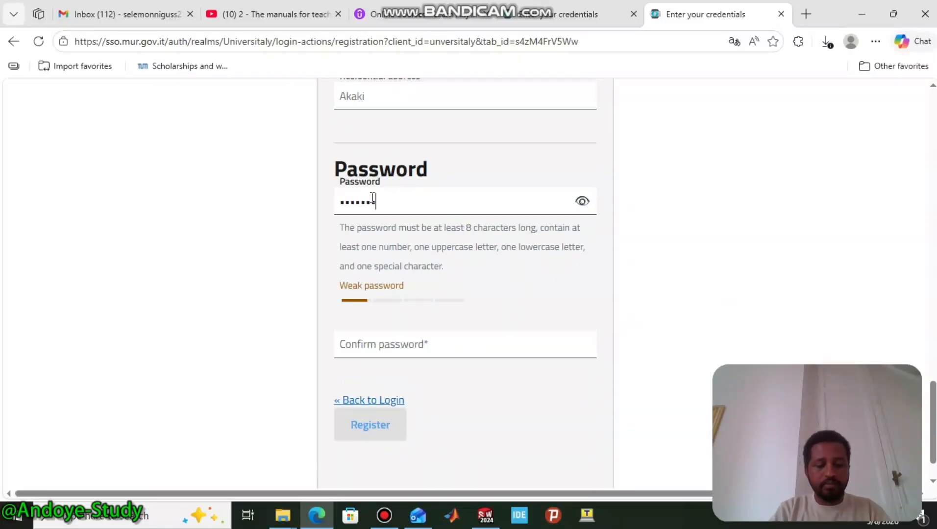
type("•••")
left_click(391, 336)
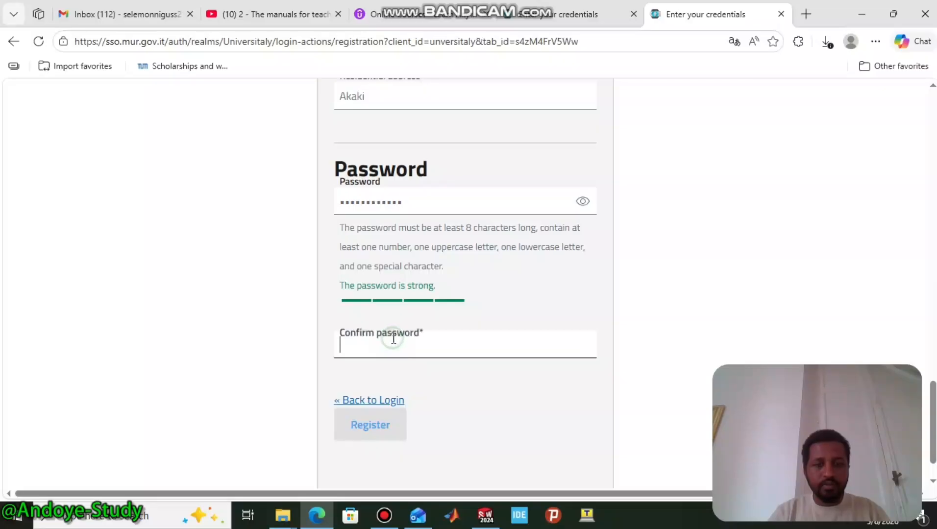
type("•••")
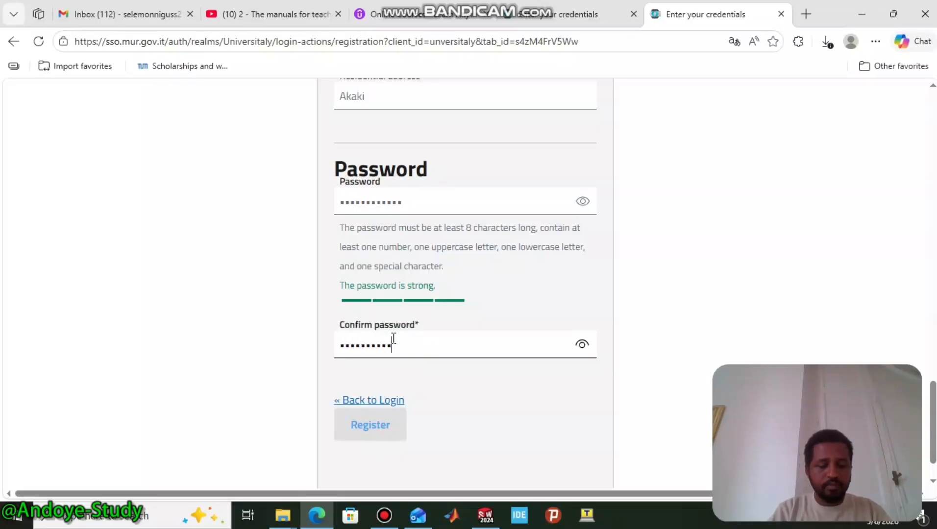
type("••••••••••")
left_click(503, 405)
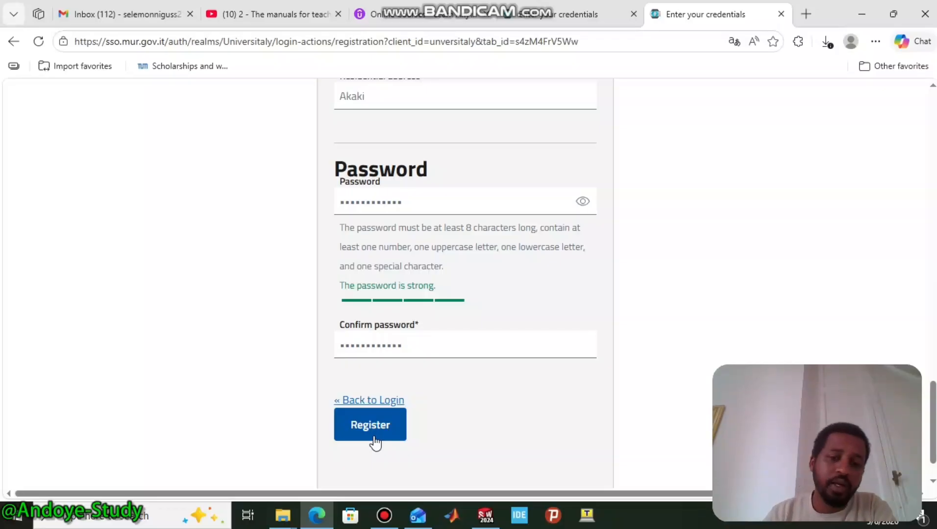
- Submit the registration, which is refused with 'Email already exists'
left_click(375, 437)
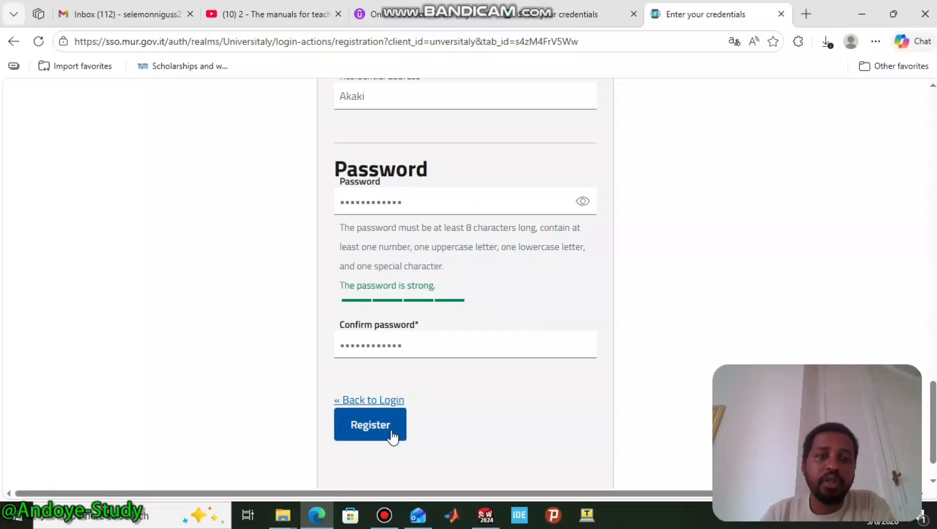
left_click(391, 436)
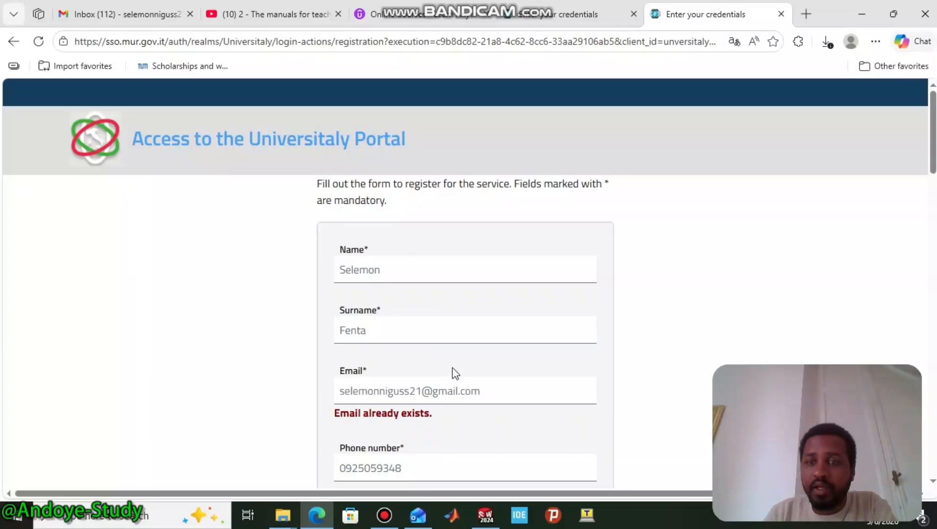
scroll(454, 373, "down", 3)
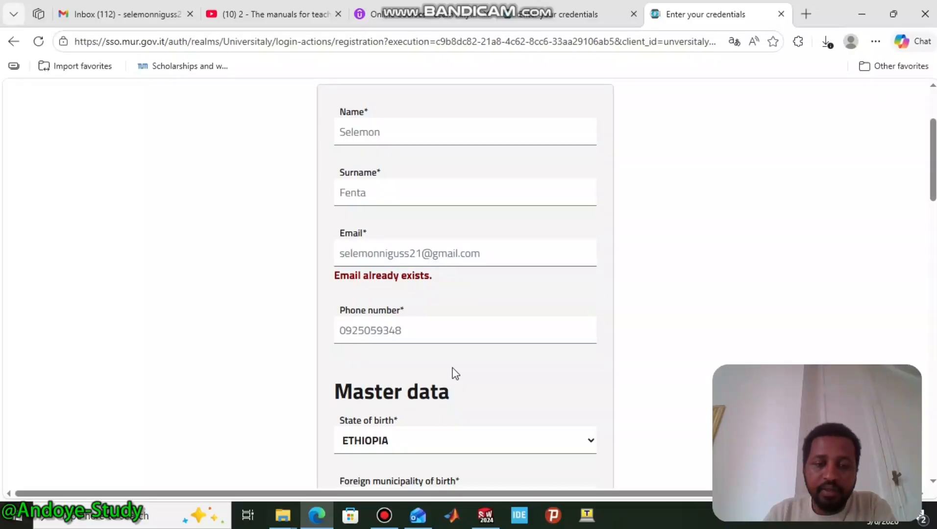
- Check the Gmail inbox for Universitaly messages, then return to the registration form
left_click(107, 19)
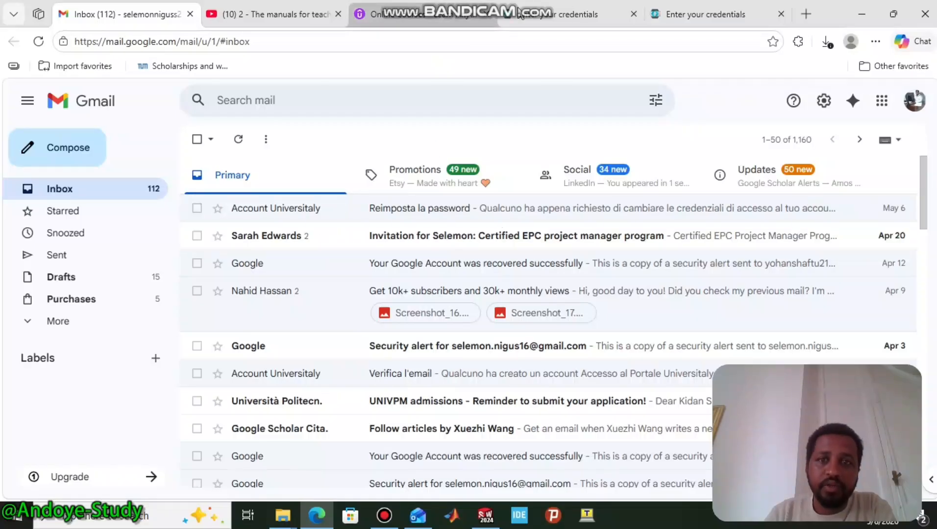
left_click(682, 7)
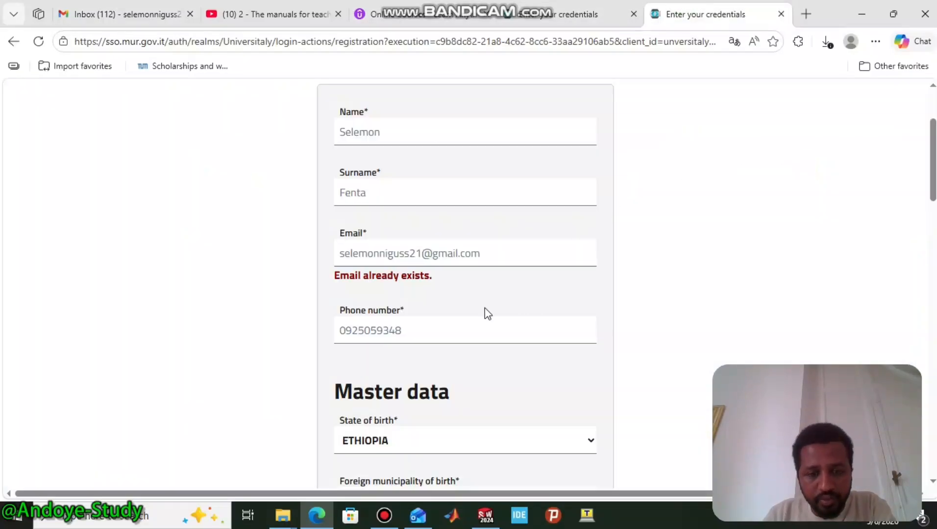
scroll(484, 307, "down", 15)
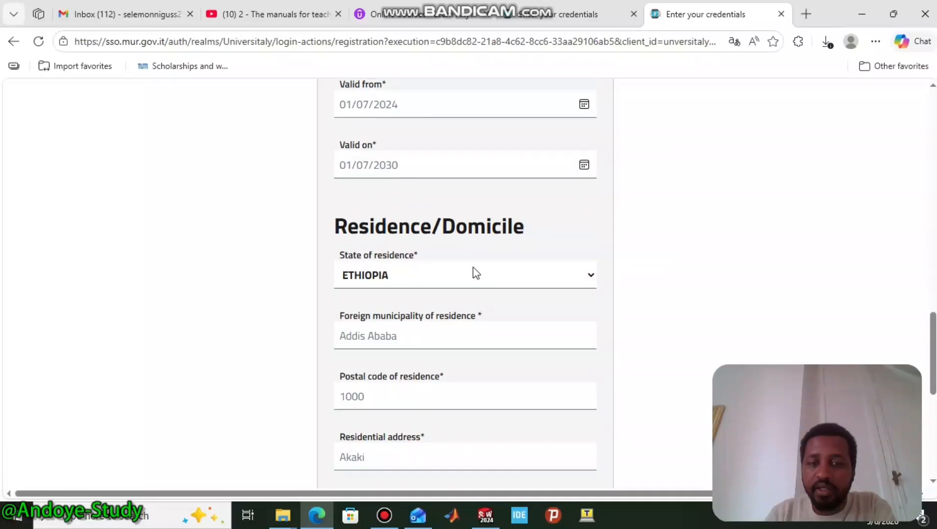
scroll(508, 368, "down", 8)
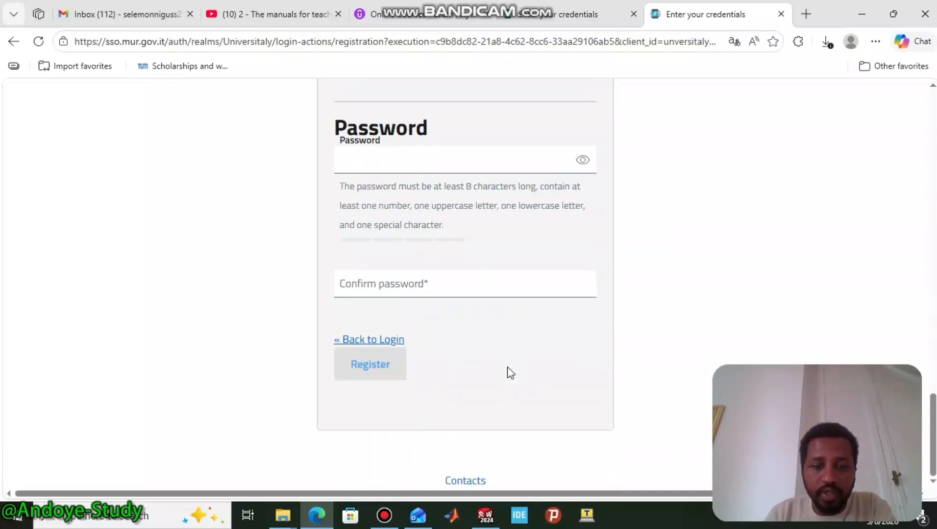
- Back on the personal-credentials login, enter the existing account's e-mail and password and tick Remember me
left_click(387, 340)
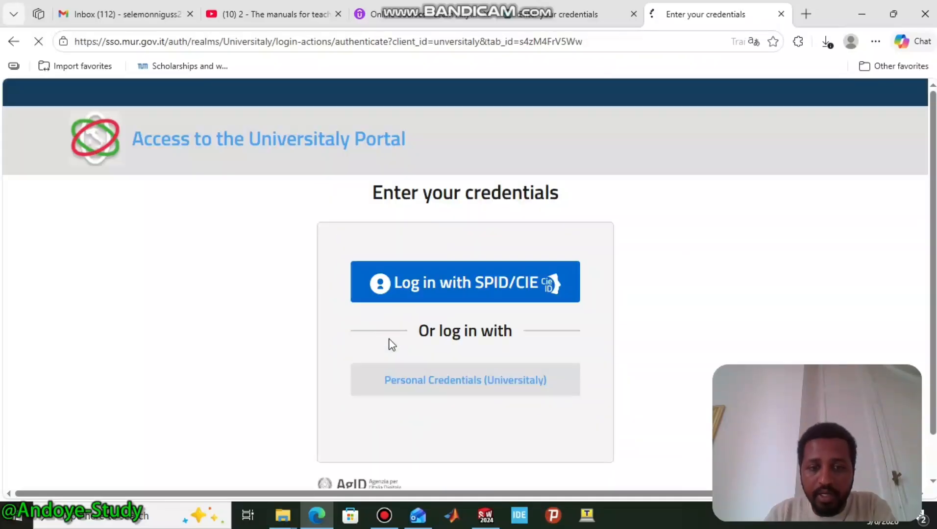
left_click(473, 393)
scroll(419, 367, "down", 2)
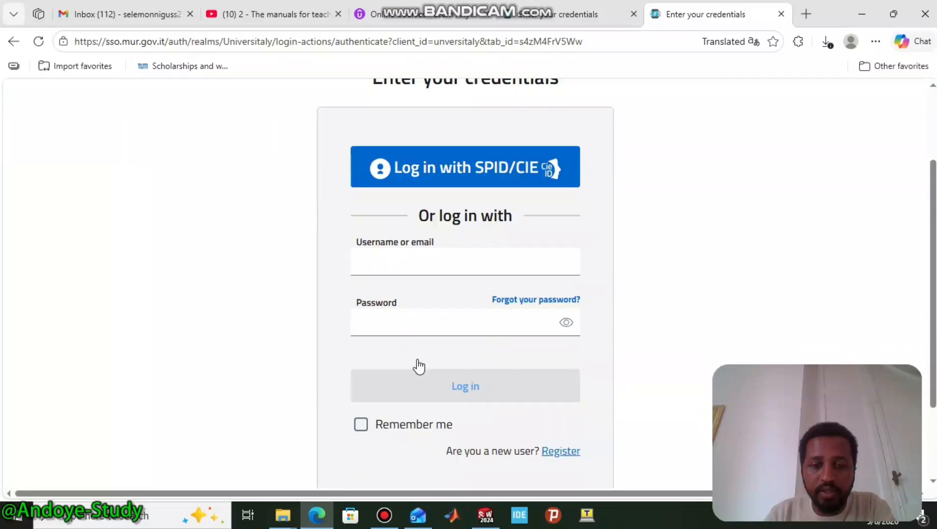
left_click(397, 248)
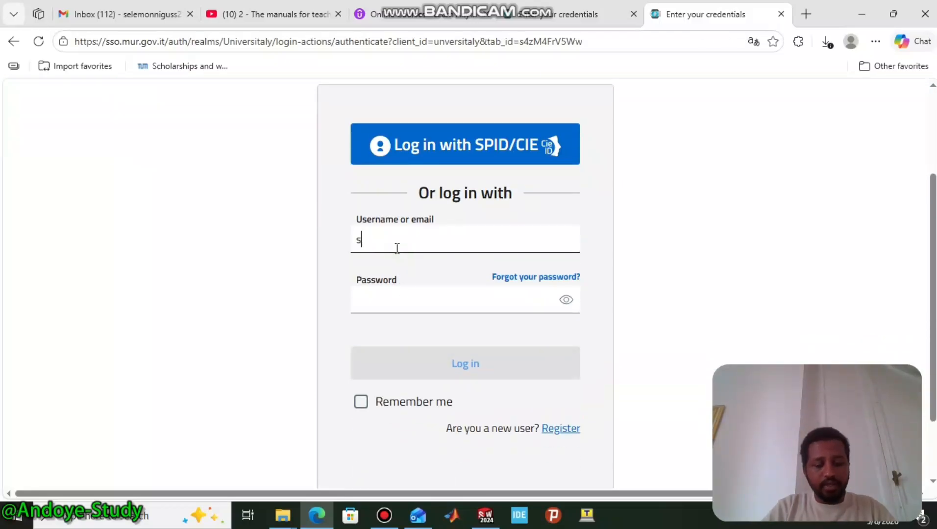
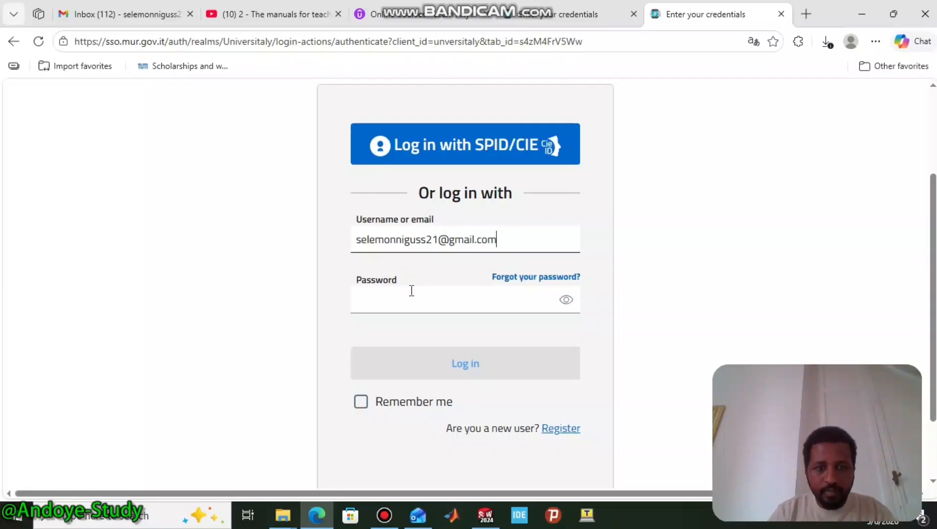
left_click(414, 297)
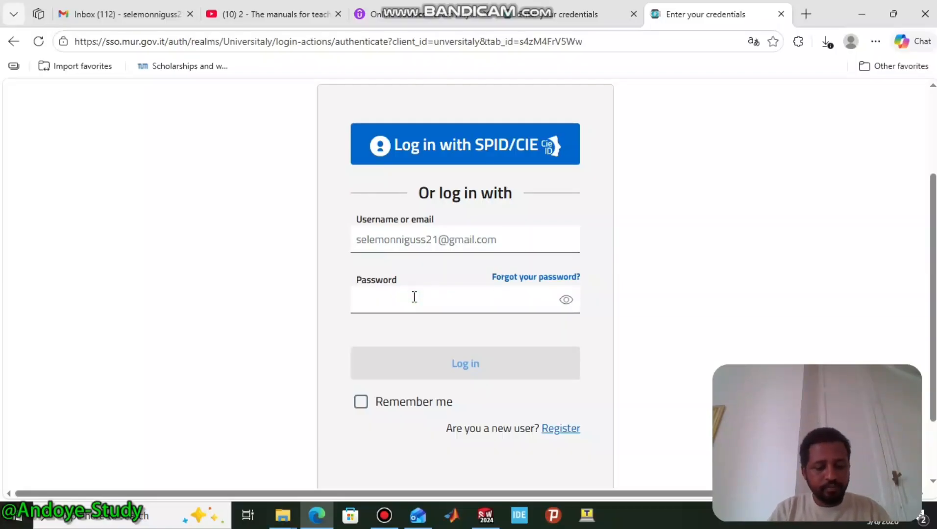
type("•••••••")
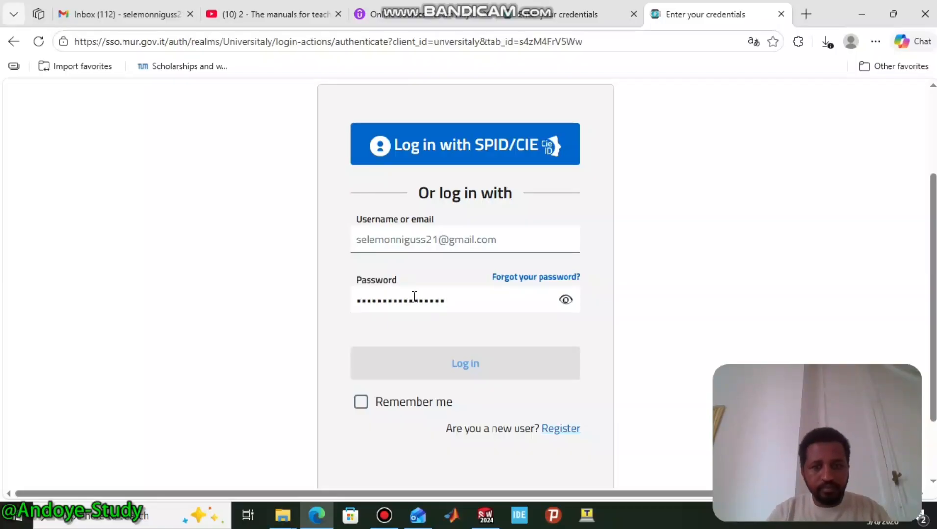
type("••••••••••")
left_click(360, 403)
- Log in and scroll the Student Area down through Personal Data to the study visa section
left_click(468, 365)
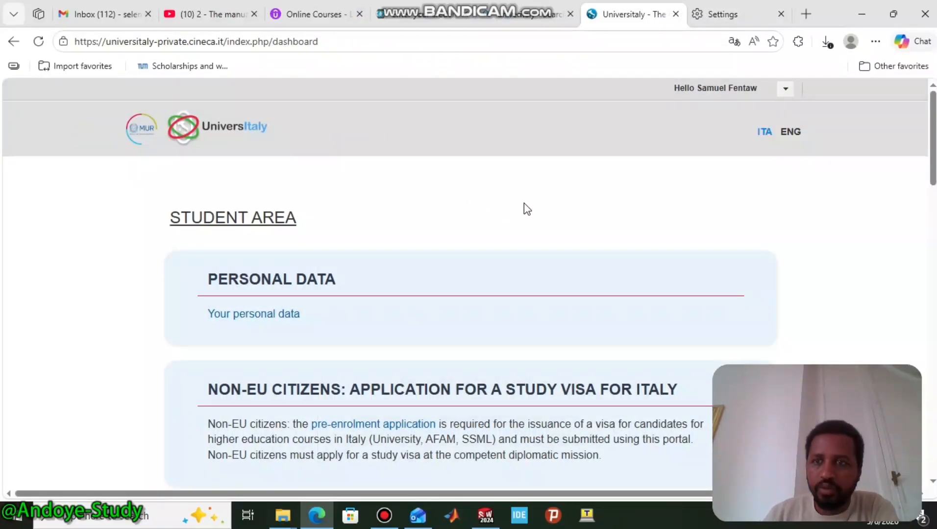
scroll(554, 203, "down", 5)
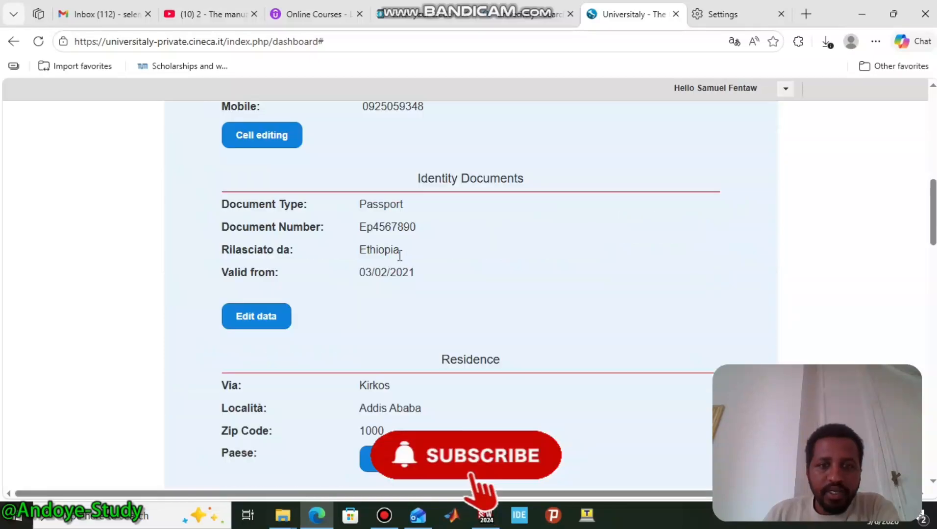
scroll(400, 255, "down", 2)
scroll(400, 256, "down", 3)
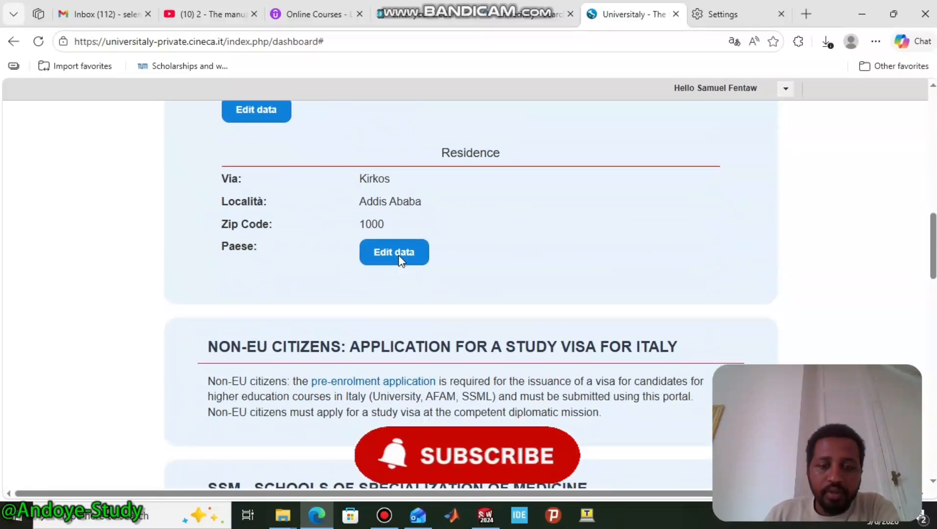
scroll(398, 288, "down", 2)
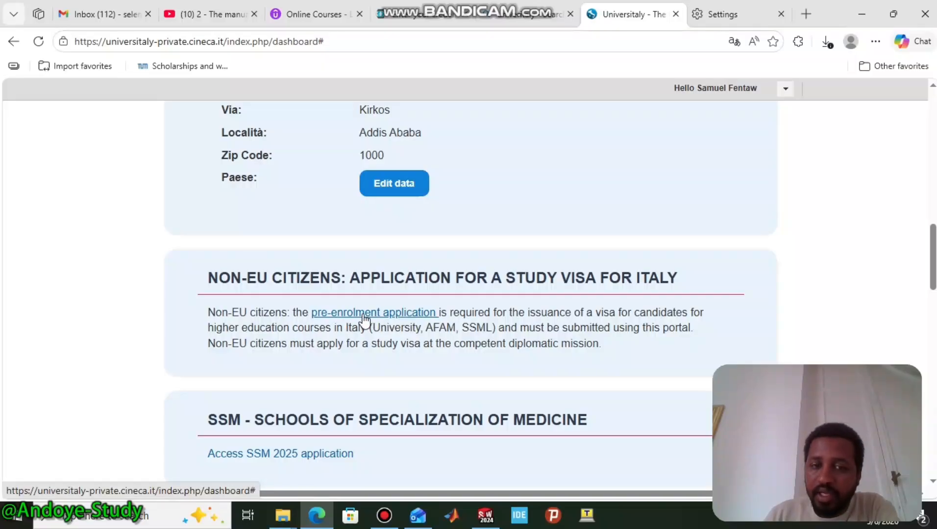
- Reopen the started study-visa pre-enrolment application and advance from Step A to Step B
left_click(363, 317)
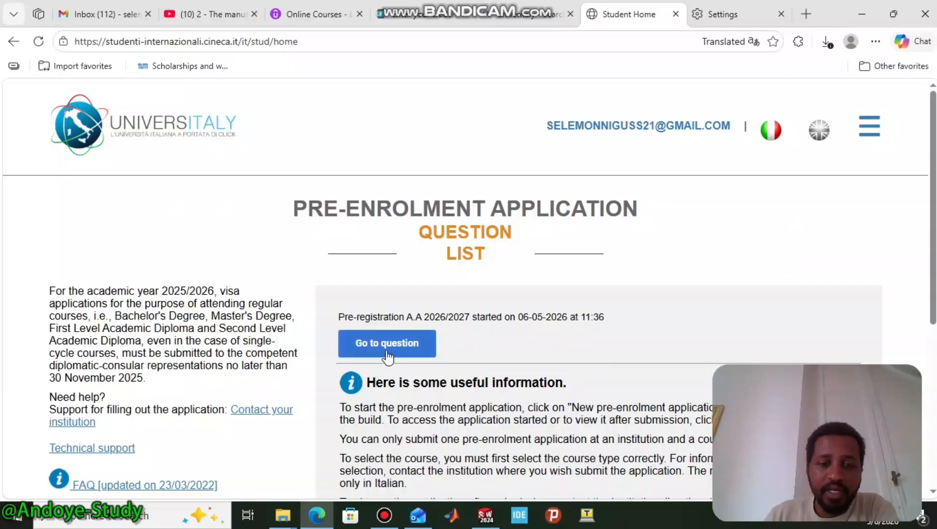
scroll(245, 309, "down", 1)
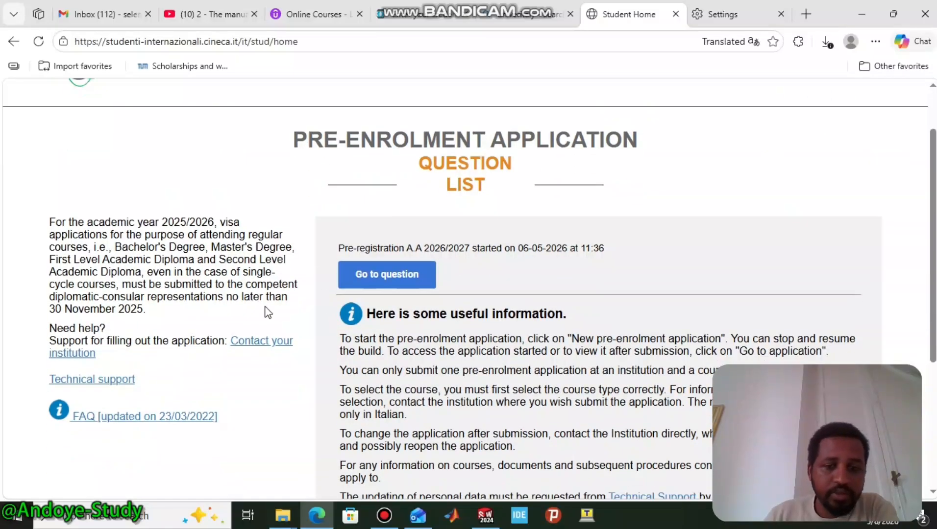
left_click(399, 284)
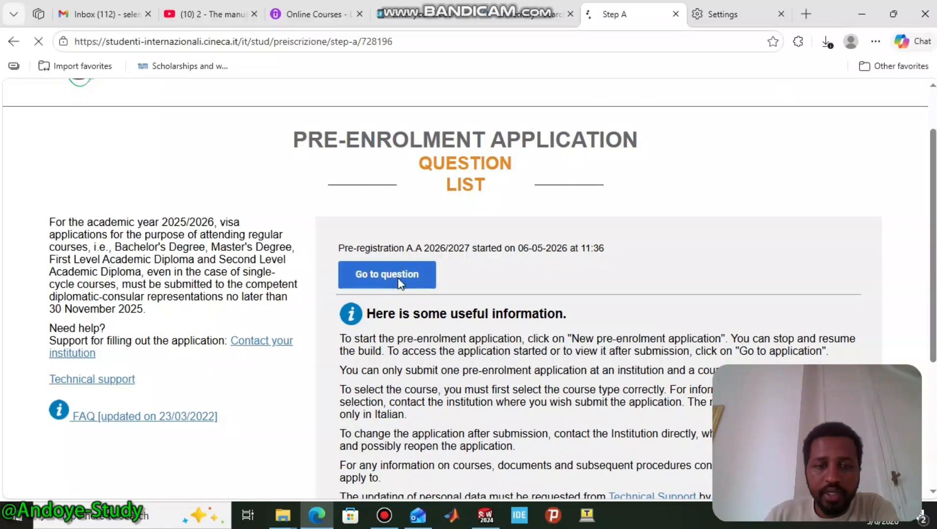
scroll(487, 232, "down", 2)
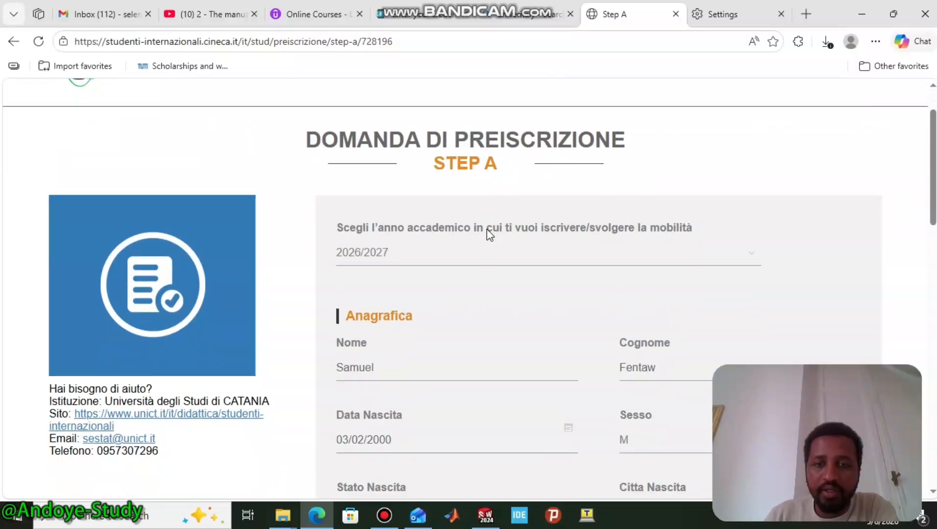
scroll(487, 230, "down", 3)
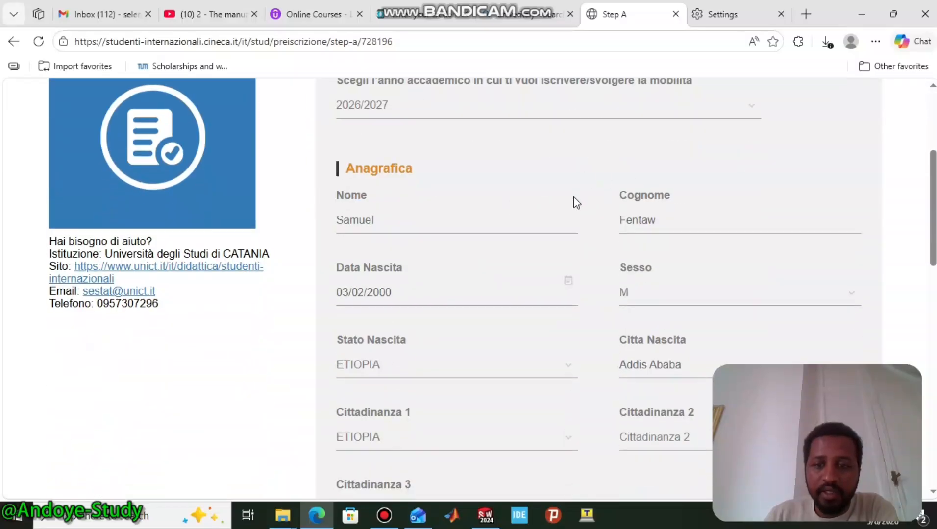
scroll(573, 202, "down", 10)
scroll(573, 197, "down", 5)
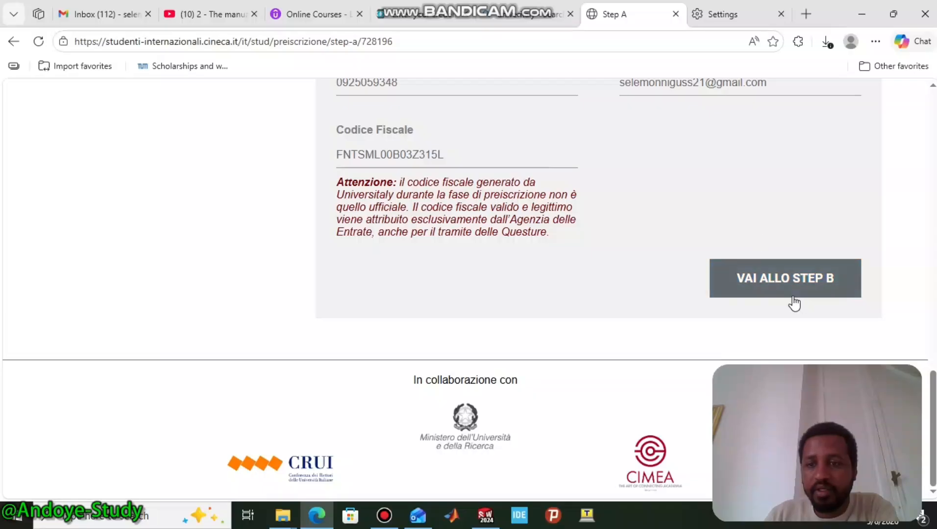
left_click(771, 281)
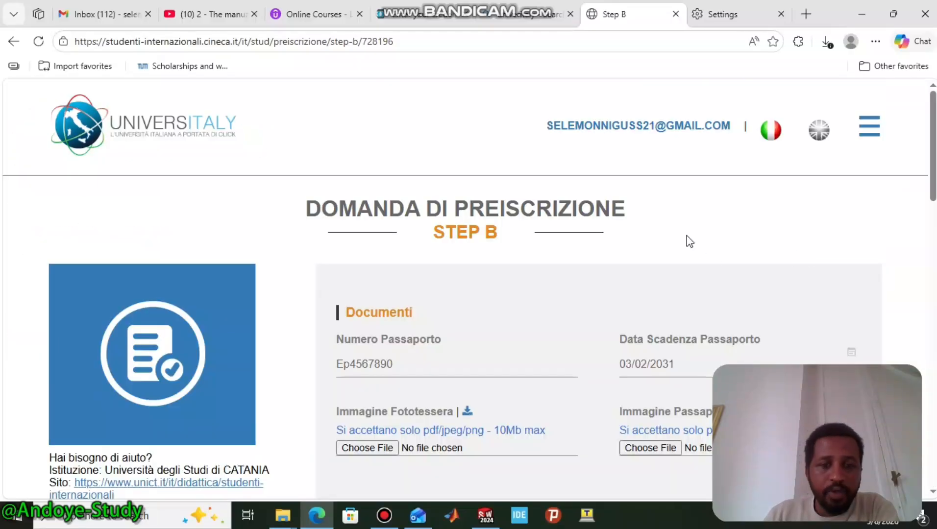
- Use Edge's Translate option to render the Italian Step B page in English
scroll(686, 225, "down", 4)
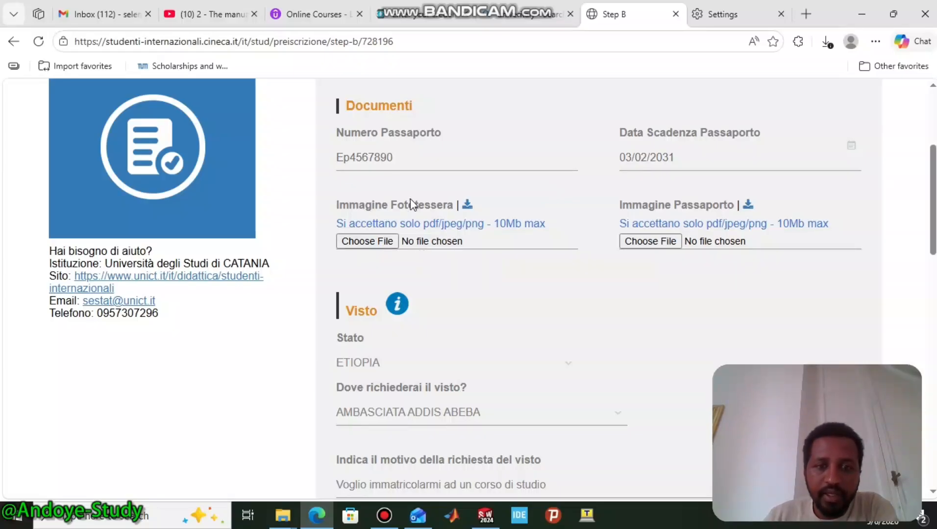
left_click(875, 42)
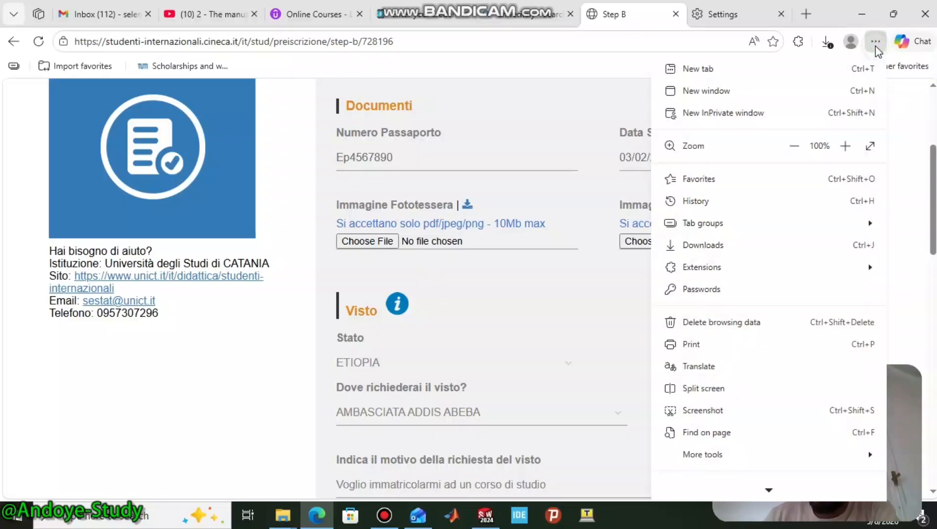
left_click(698, 367)
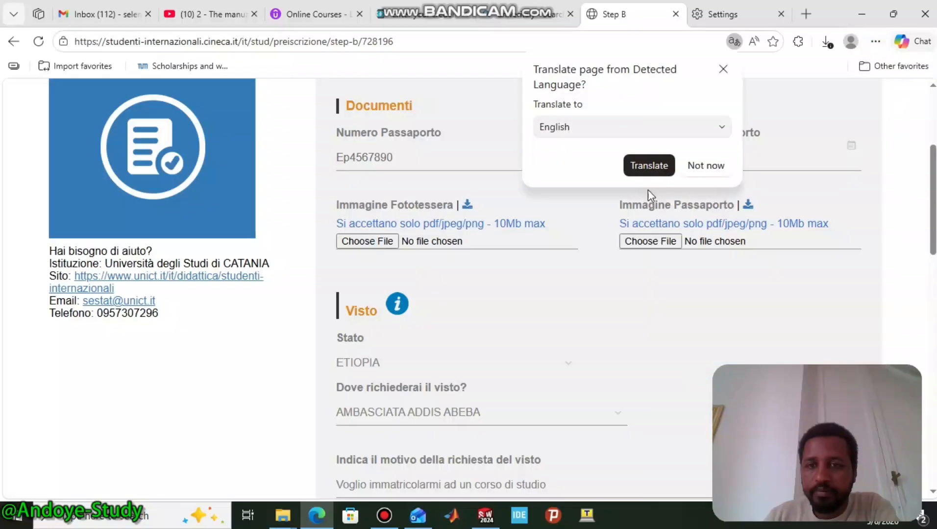
left_click(641, 166)
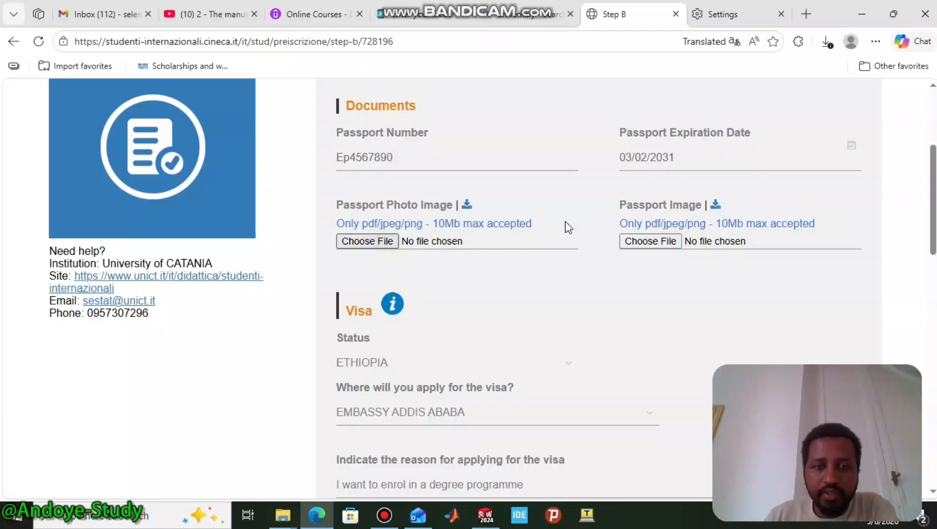
- Upload Resume.pdf under Passport Photo Image and Degree.pdf under Passport Image
left_click(384, 241)
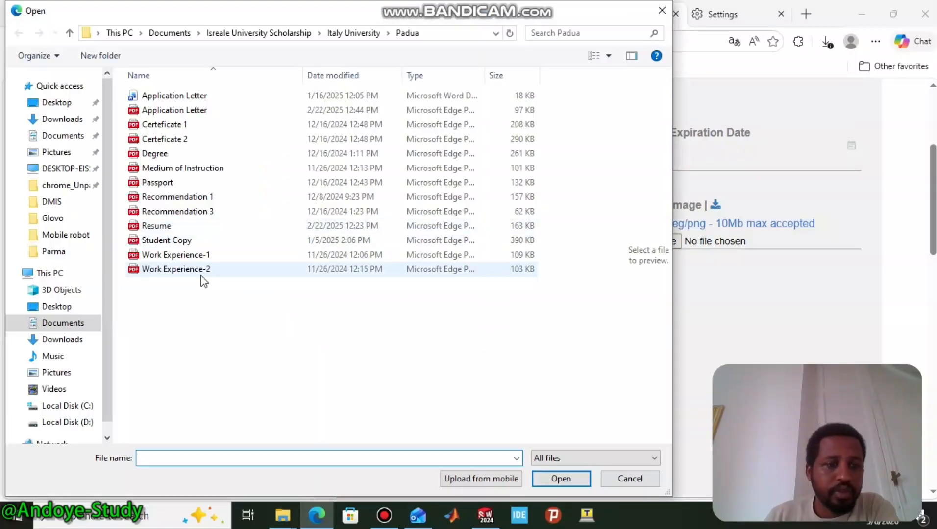
left_click(169, 226)
left_click(563, 479)
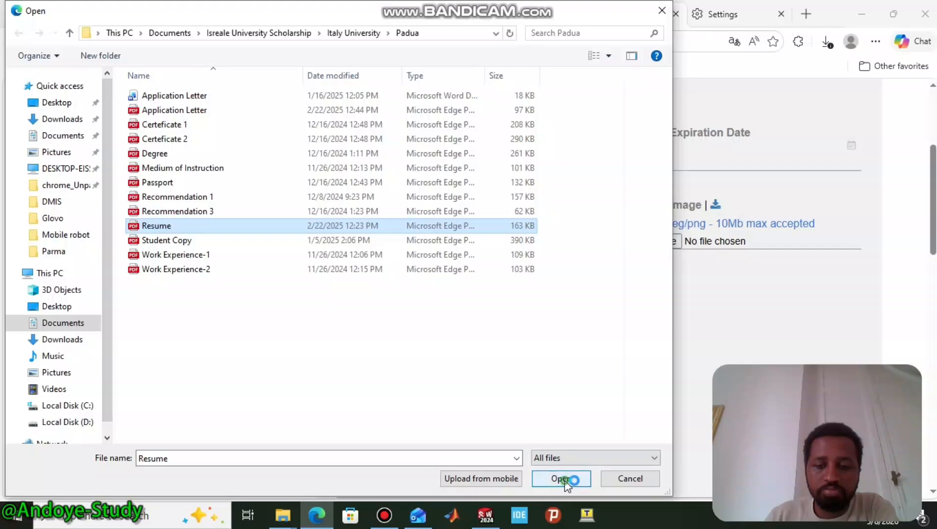
left_click(662, 244)
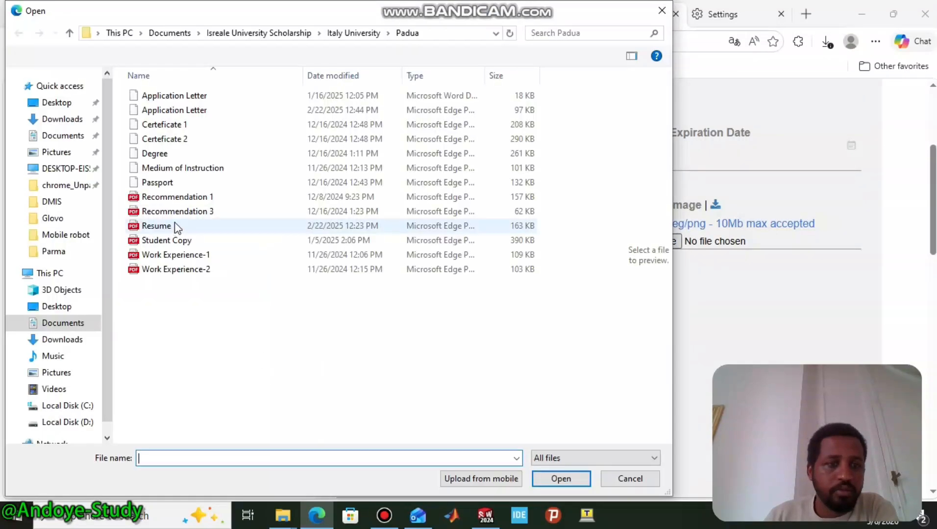
left_click(169, 153)
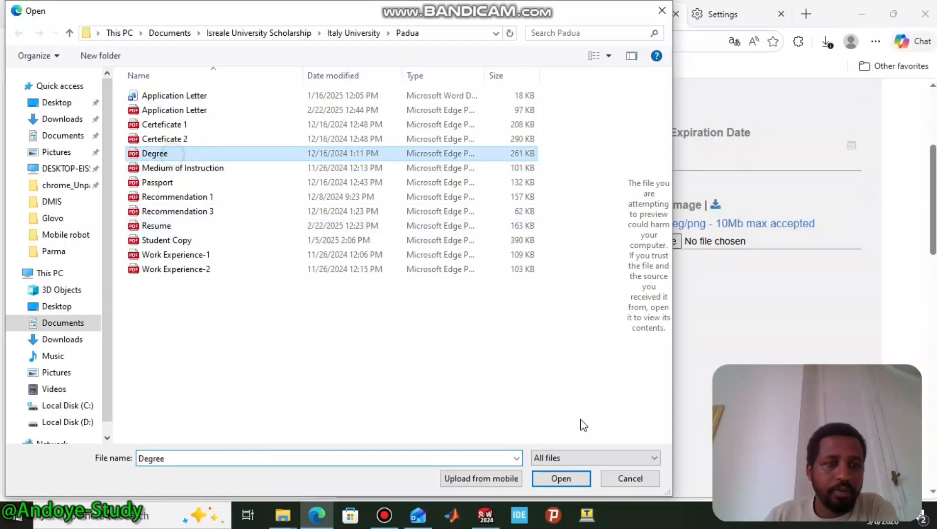
left_click(587, 481)
scroll(684, 301, "down", 2)
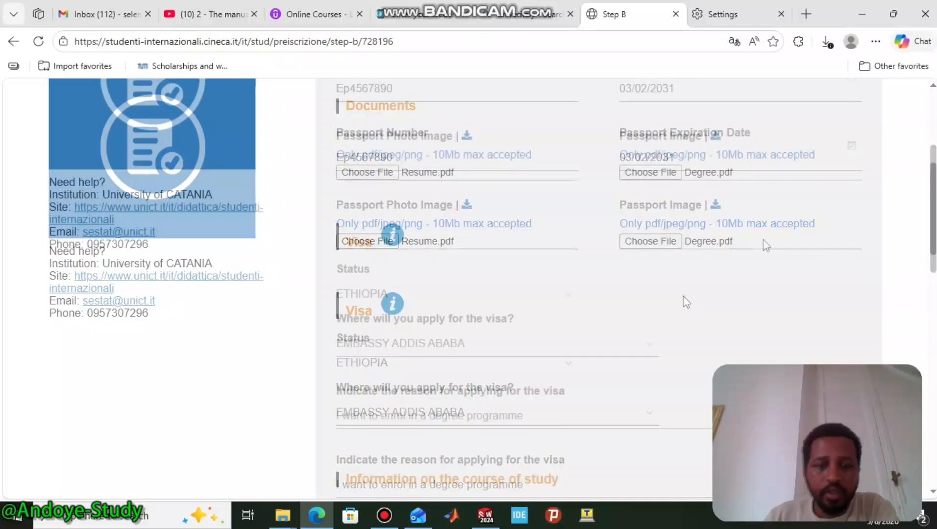
- Set visa status country to ETHIOPIA and visa reason to enrolling in a degree programme
scroll(536, 306, "down", 1)
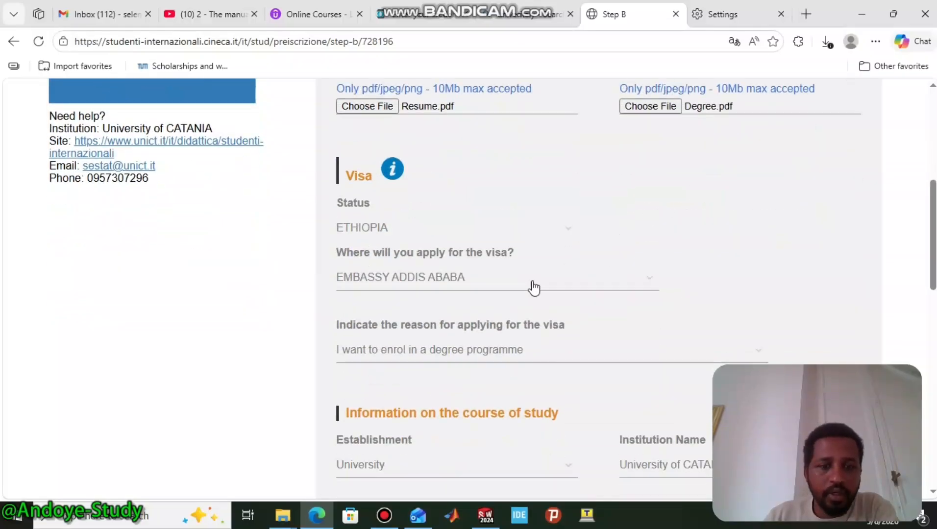
left_click(358, 233)
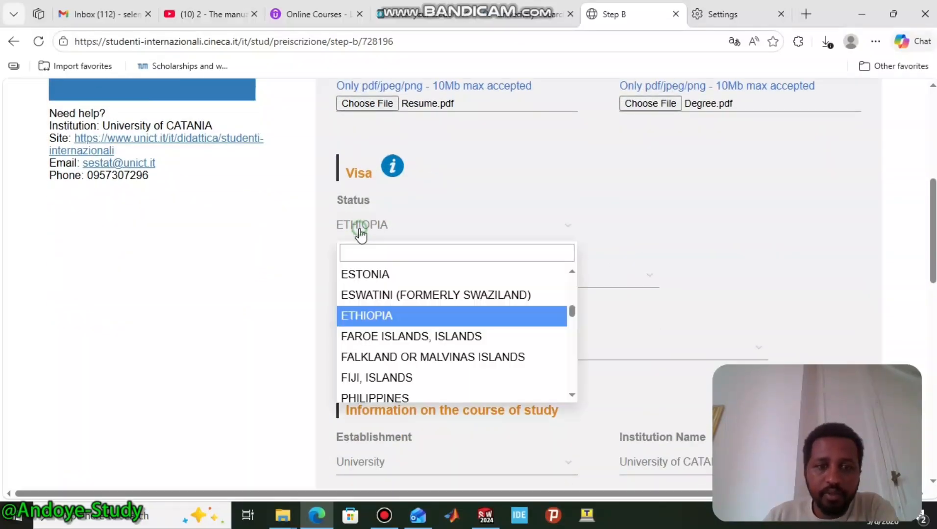
left_click(362, 316)
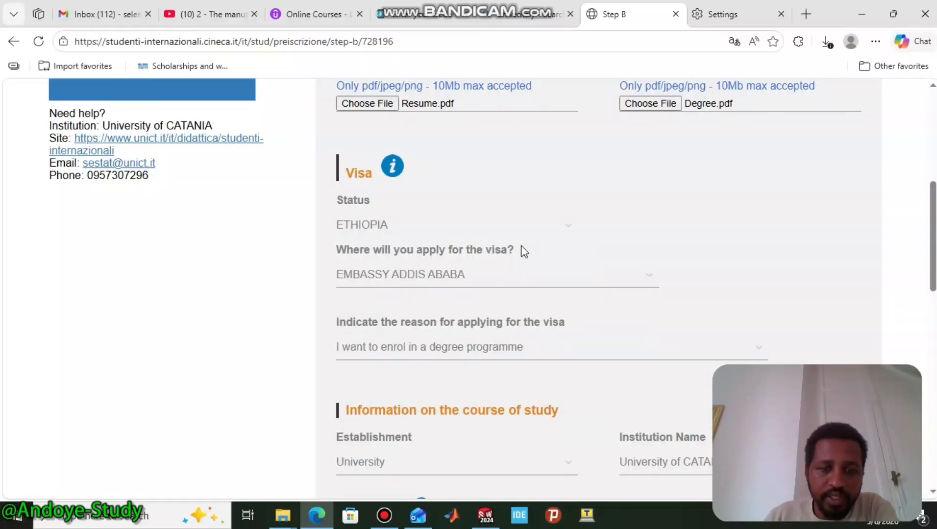
scroll(548, 233, "down", 1)
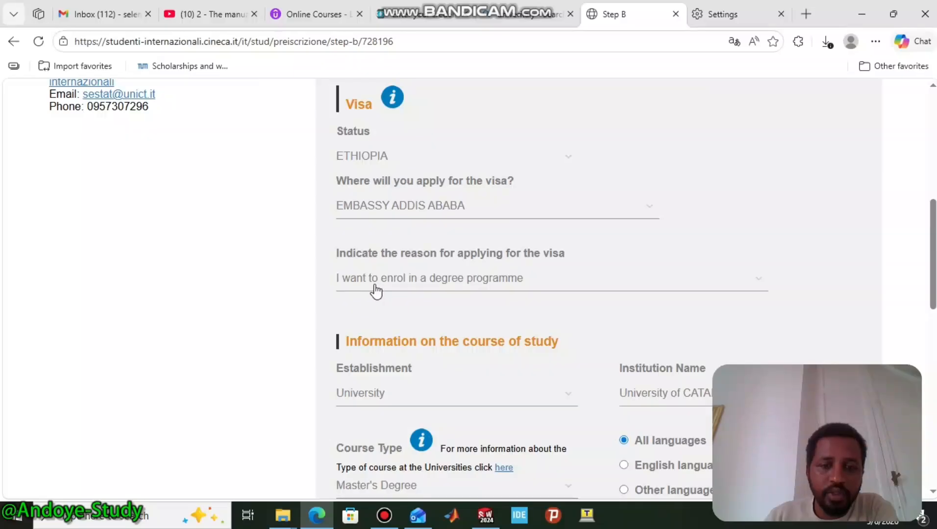
left_click(415, 288)
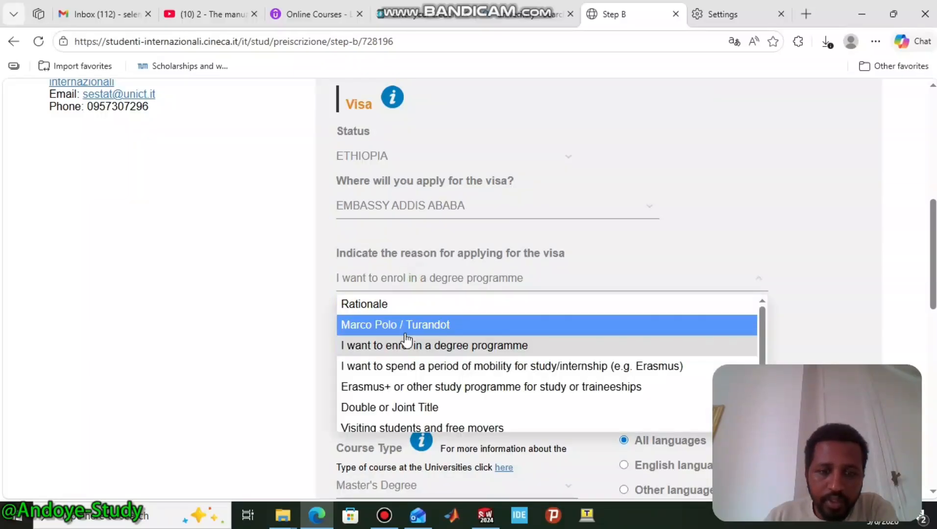
left_click(436, 351)
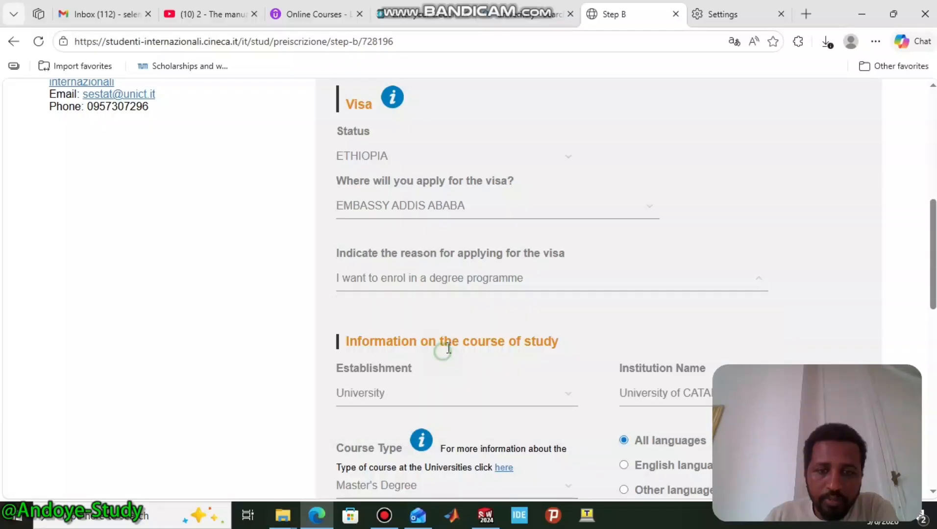
scroll(643, 221, "down", 3)
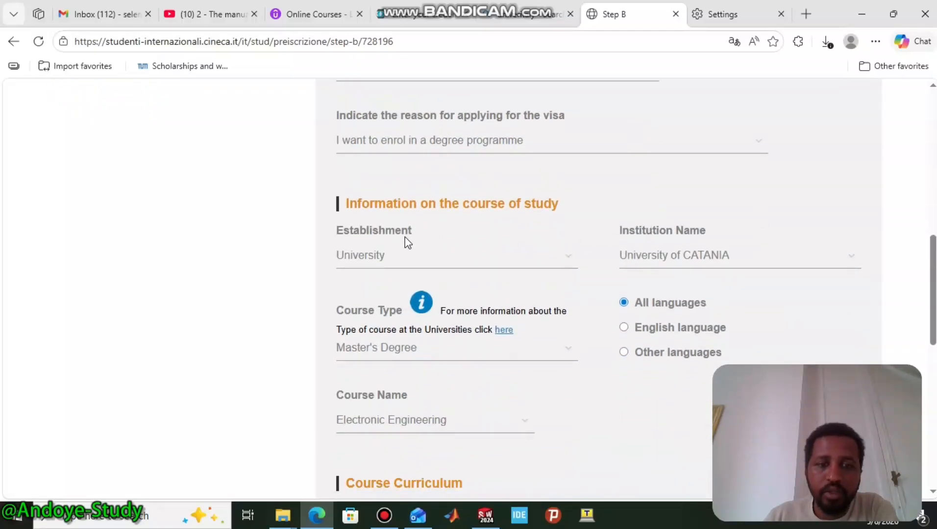
- Set establishment type to University and institution to University of CATANIA
left_click(375, 259)
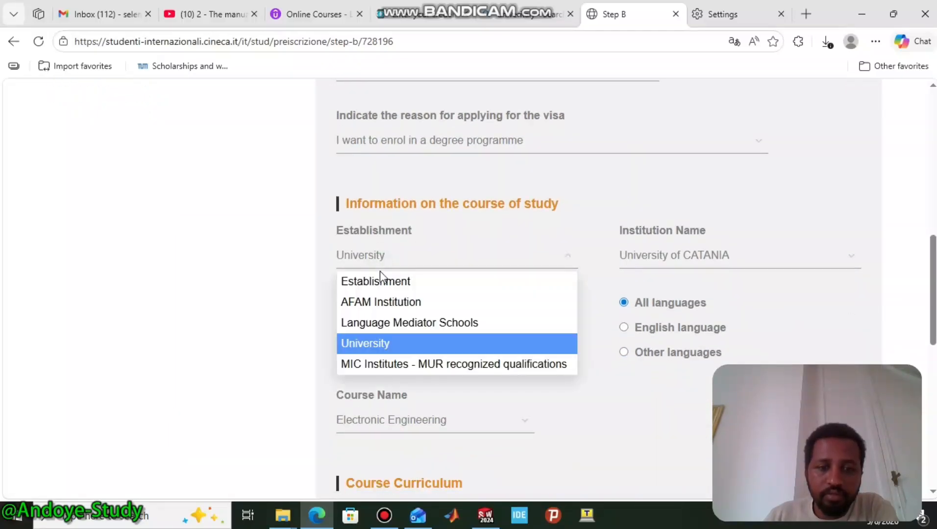
left_click(391, 348)
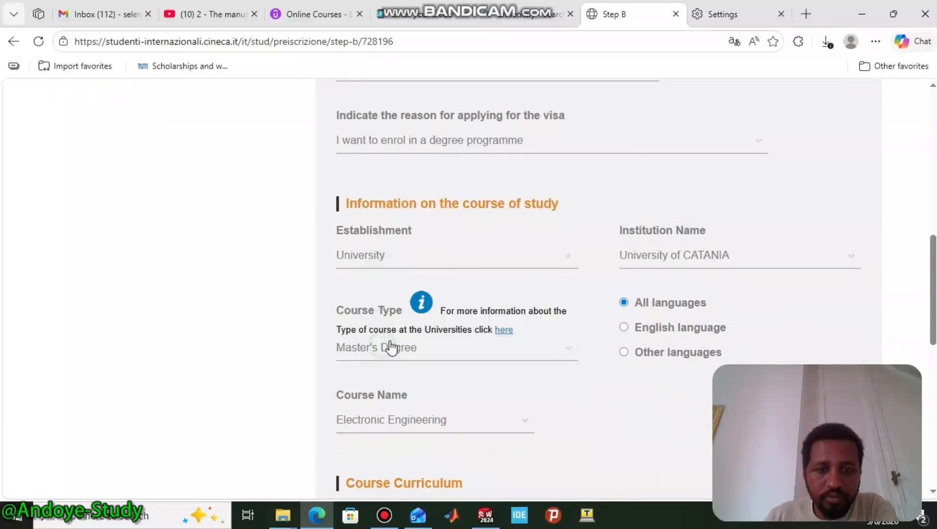
left_click(651, 263)
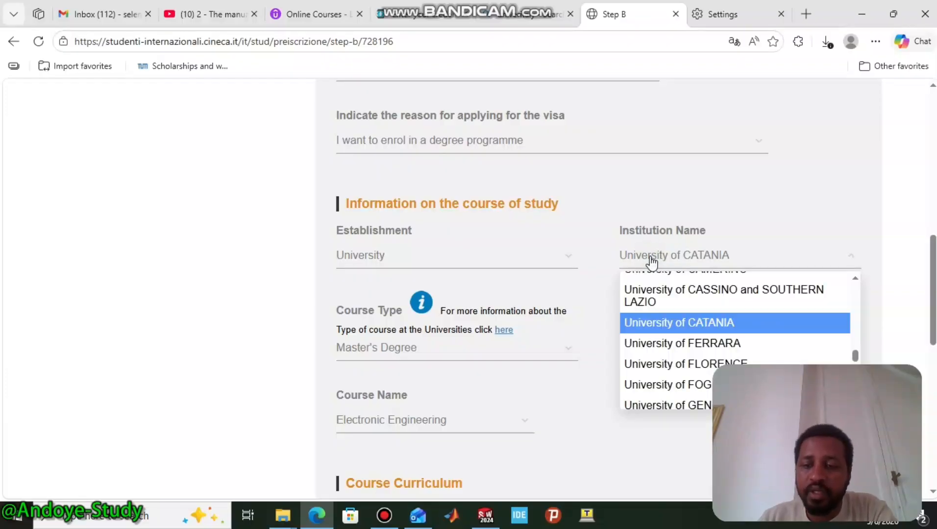
left_click(675, 324)
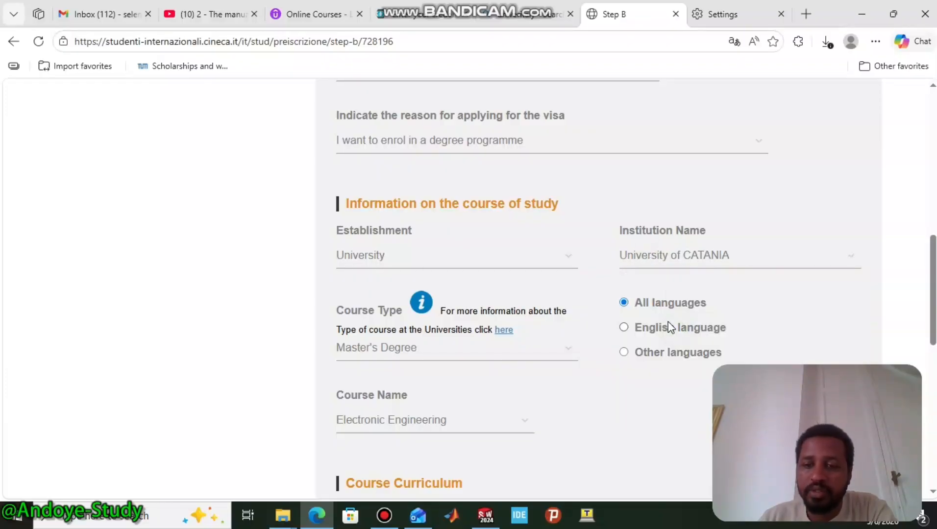
scroll(561, 239, "down", 1)
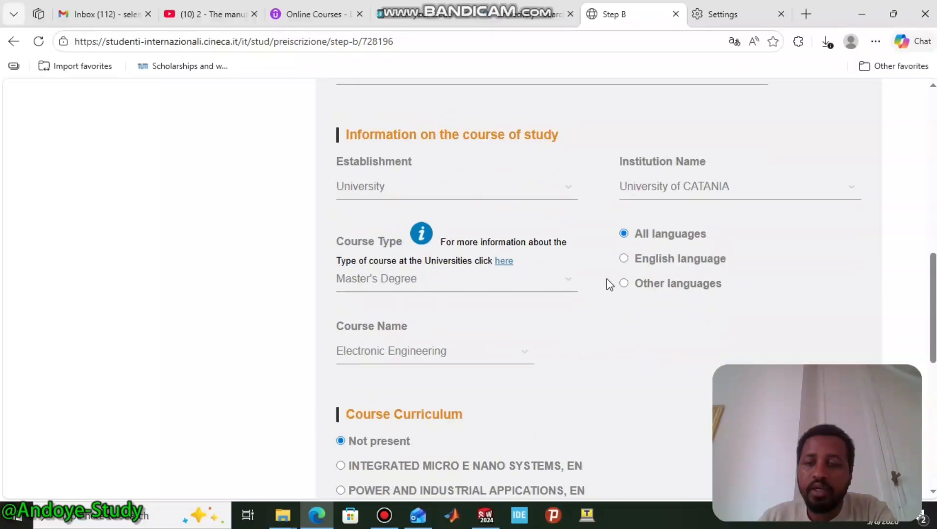
- Filter to English-language Master's Degree courses and choose Electronic Engineering
left_click(623, 259)
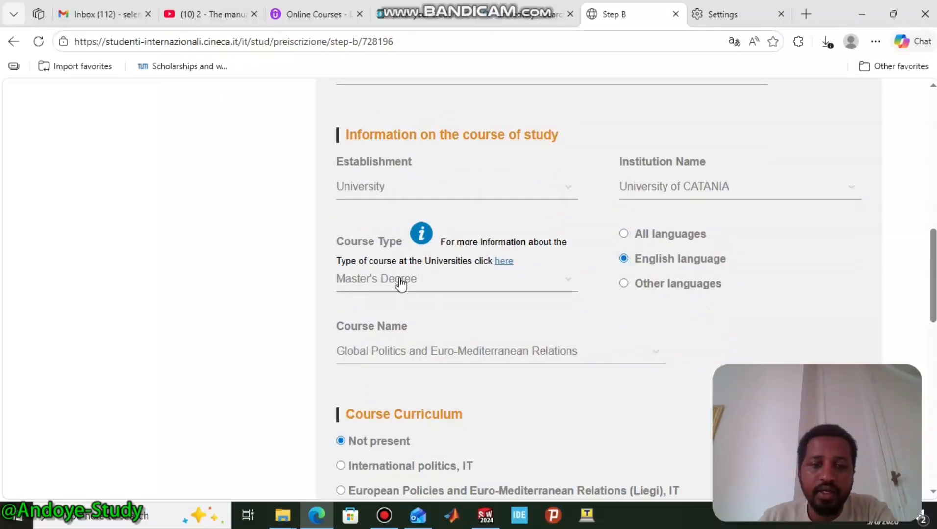
left_click(400, 280)
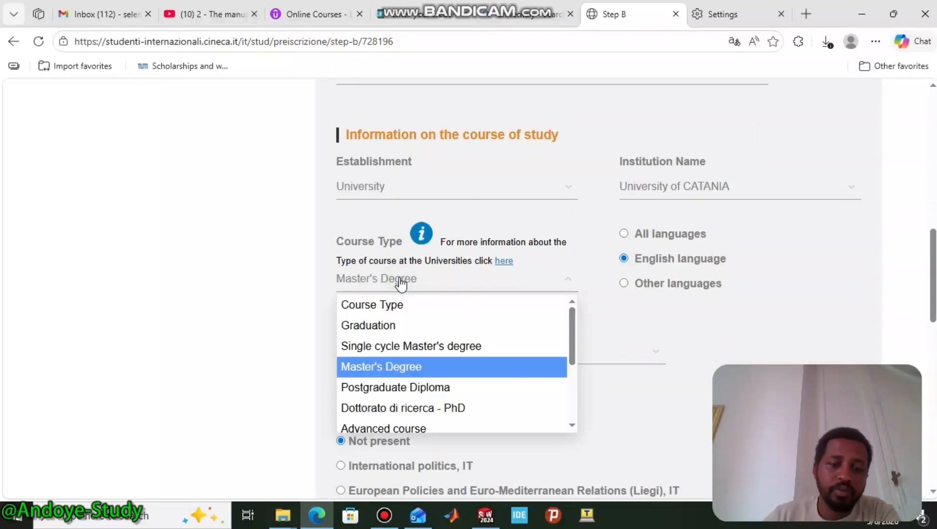
left_click(390, 367)
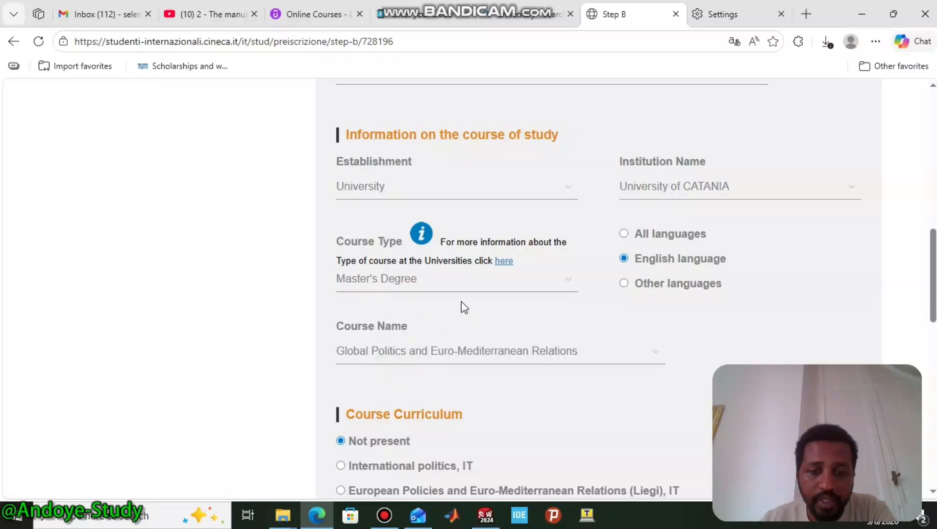
scroll(485, 292, "down", 2)
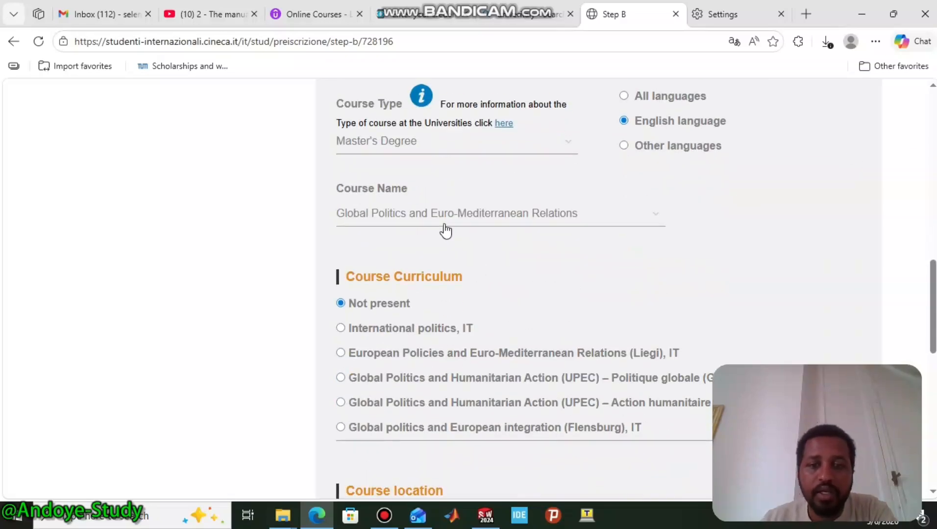
left_click(381, 216)
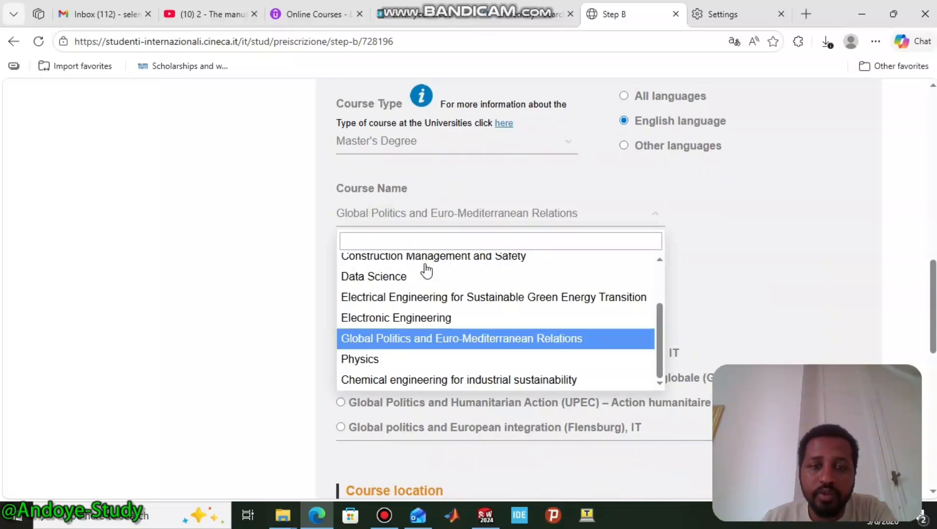
left_click(401, 320)
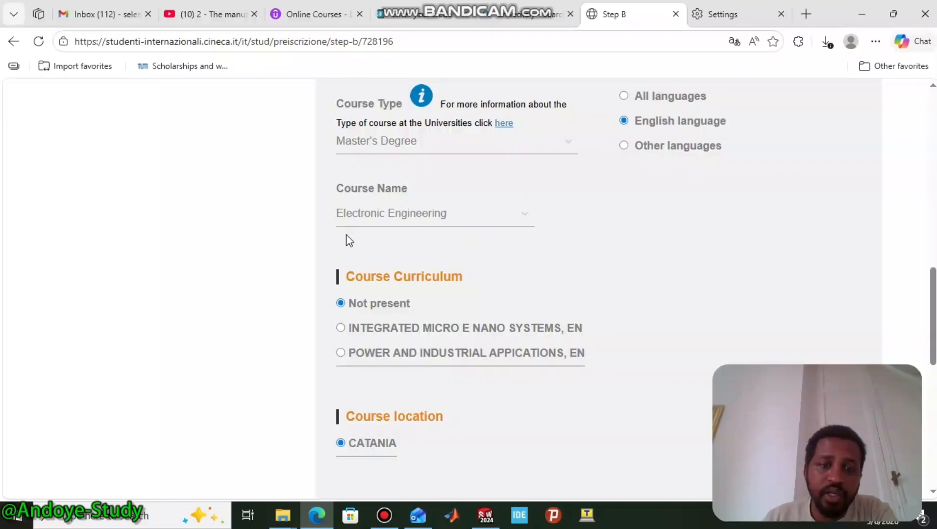
- Reapply the English-taught filter and reselect Electronic Engineering as the course
left_click(623, 97)
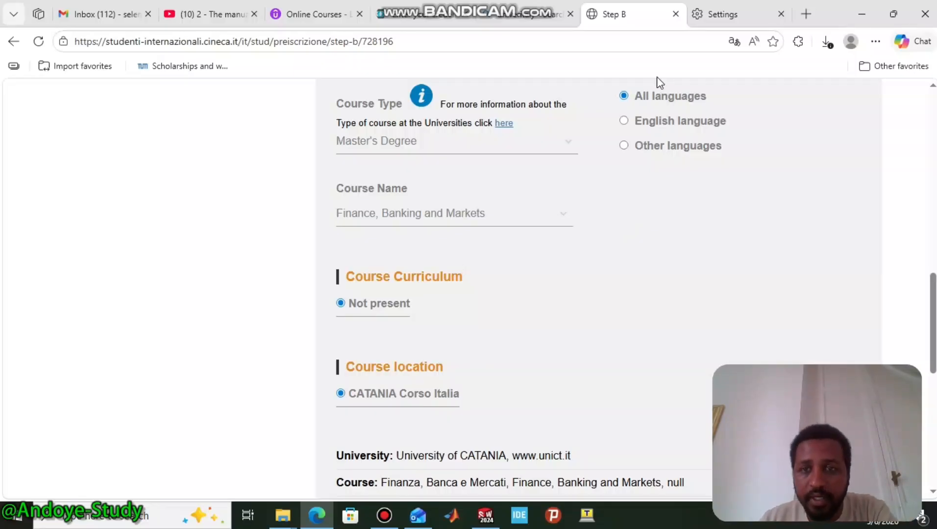
left_click(624, 121)
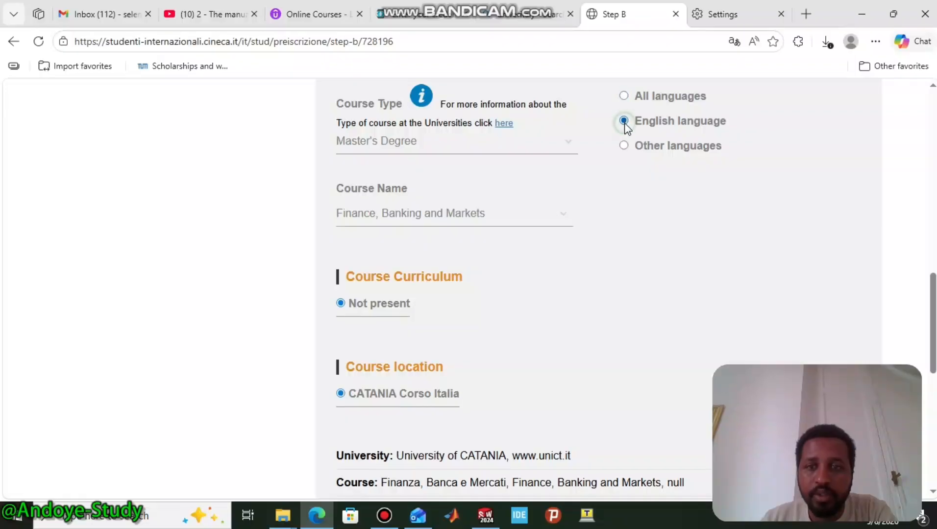
left_click(418, 215)
left_click(370, 319)
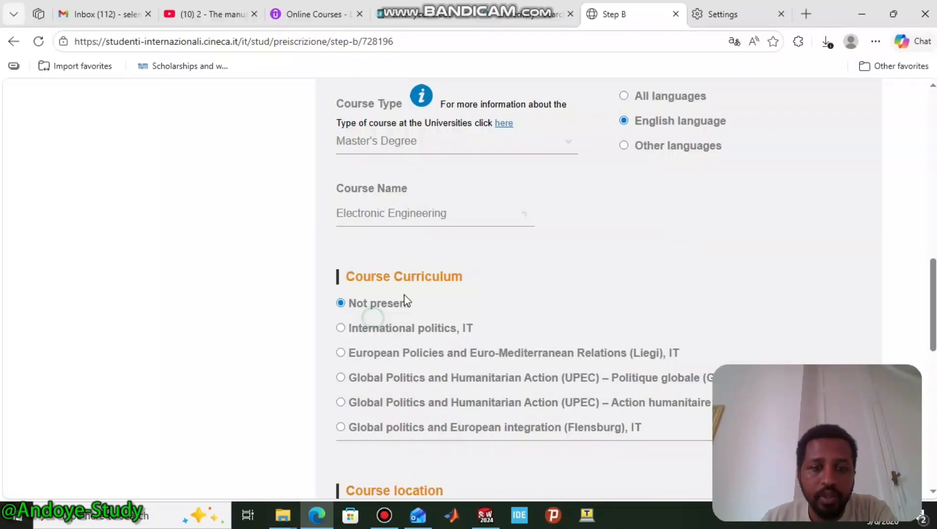
scroll(491, 244, "down", 2)
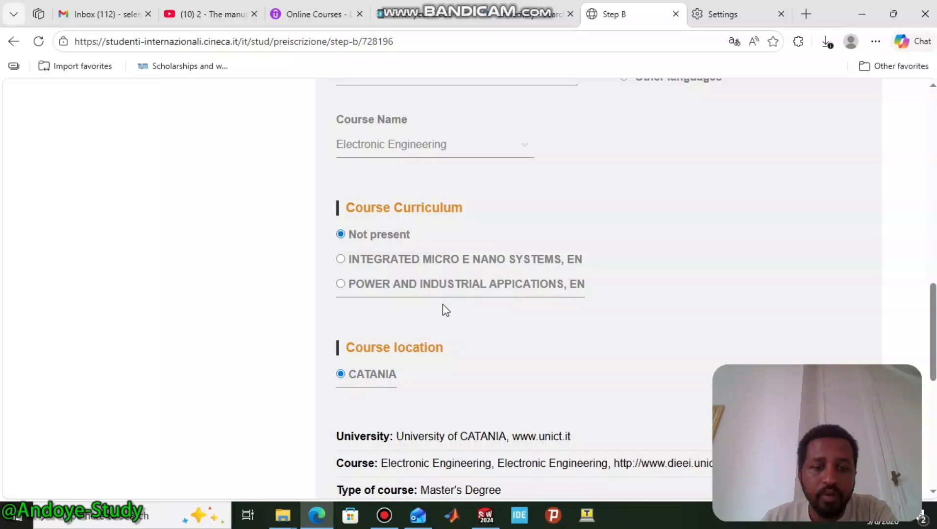
scroll(444, 308, "down", 10)
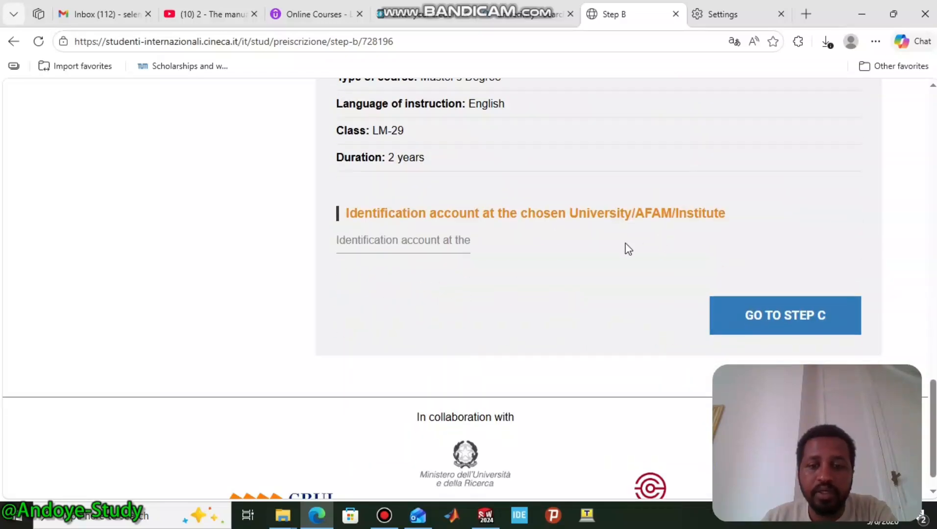
- Continue to Step C and scroll to the qualification upload section
left_click(784, 325)
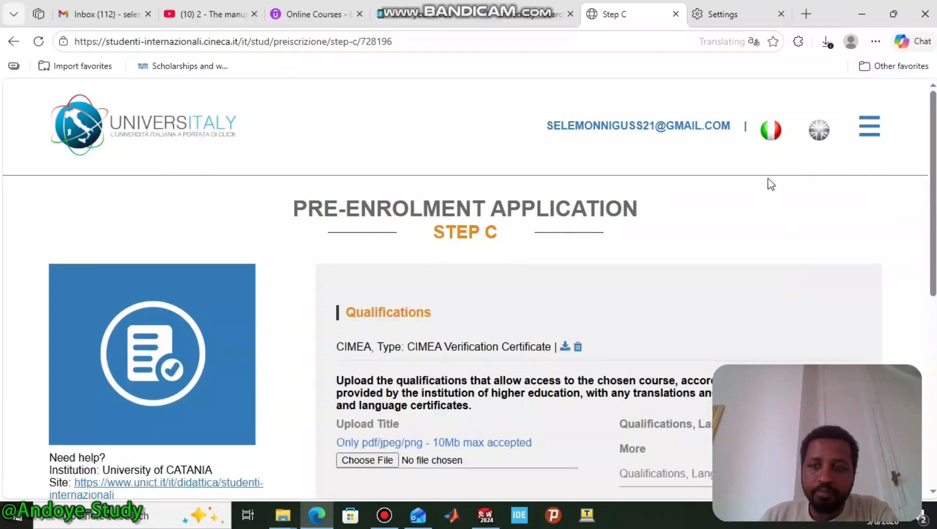
scroll(771, 184, "down", 1)
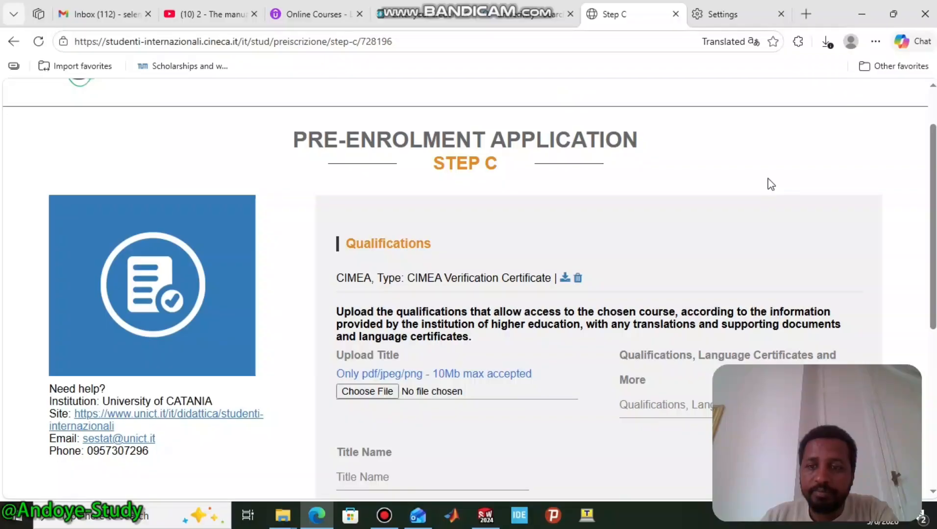
scroll(770, 183, "down", 1)
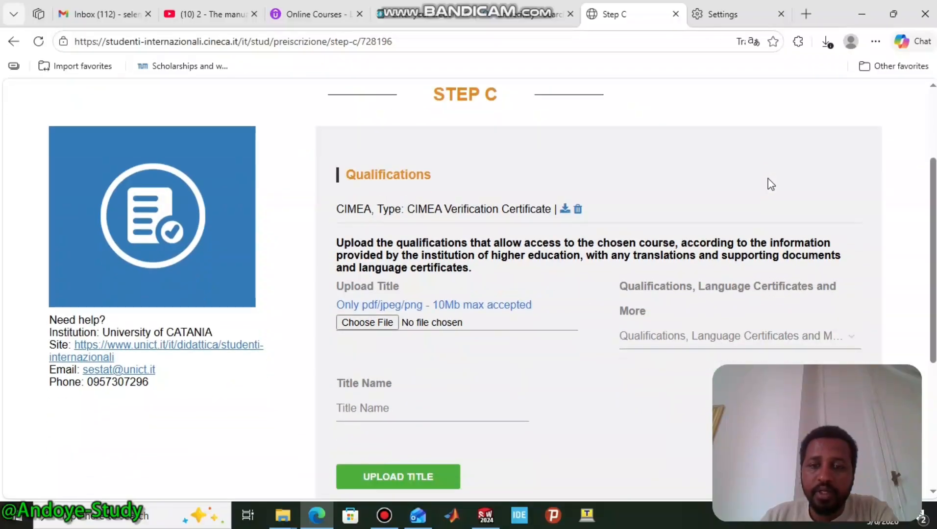
scroll(771, 184, "down", 1)
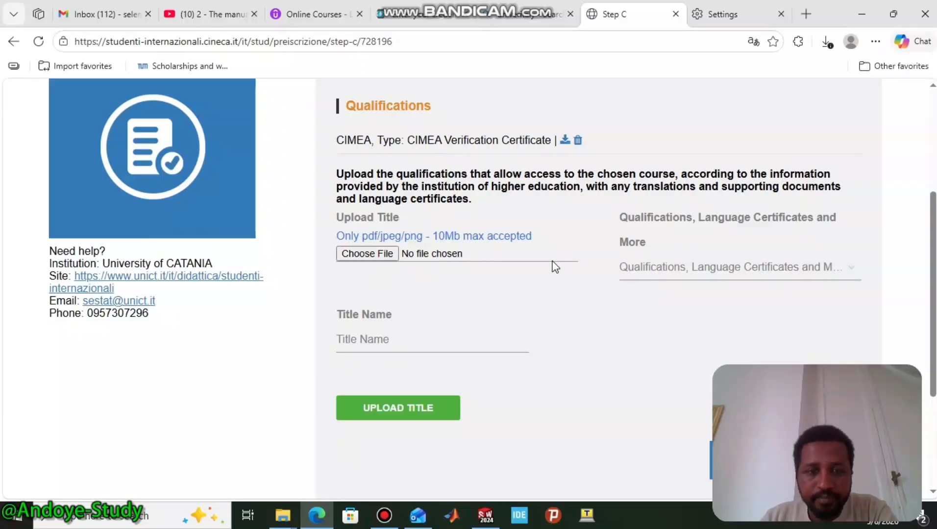
- Set the qualification document type to CIMEA Certificate of Comparability
left_click(644, 269)
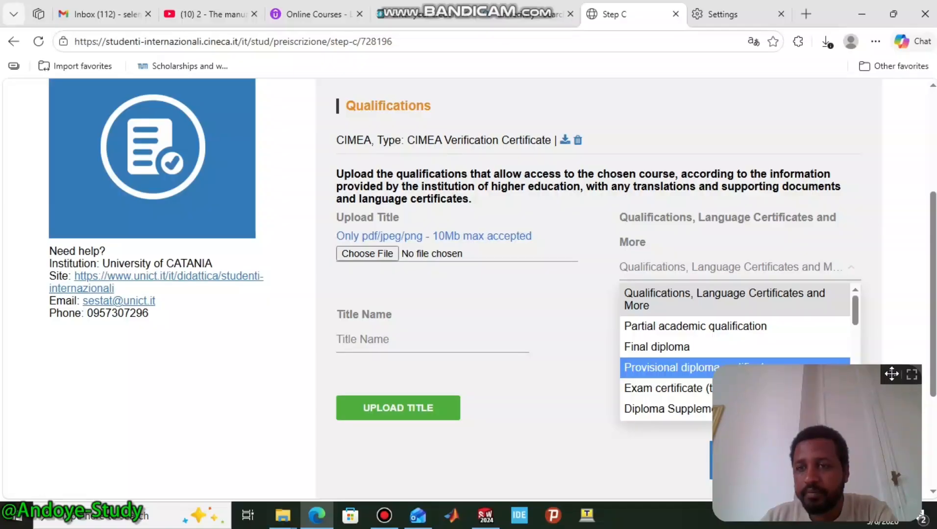
left_click_drag(869, 372, 197, 353)
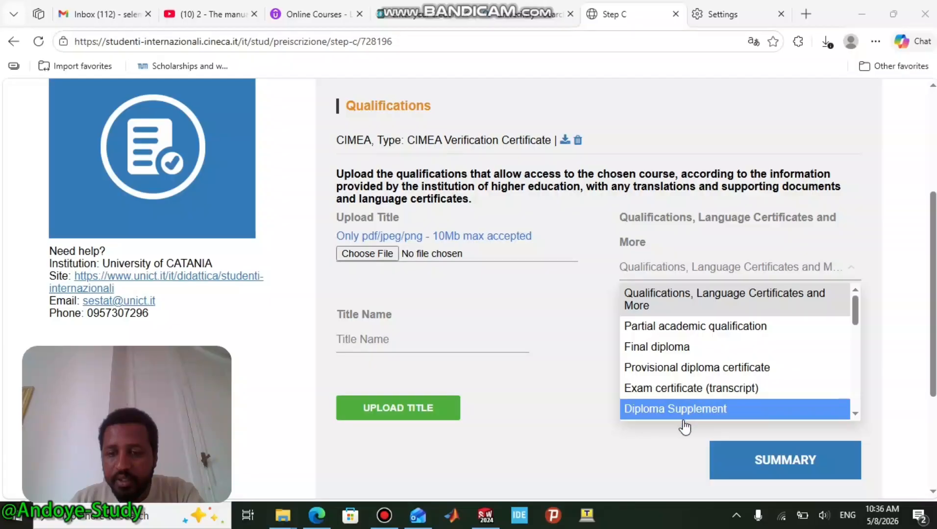
scroll(688, 406, "down", 2)
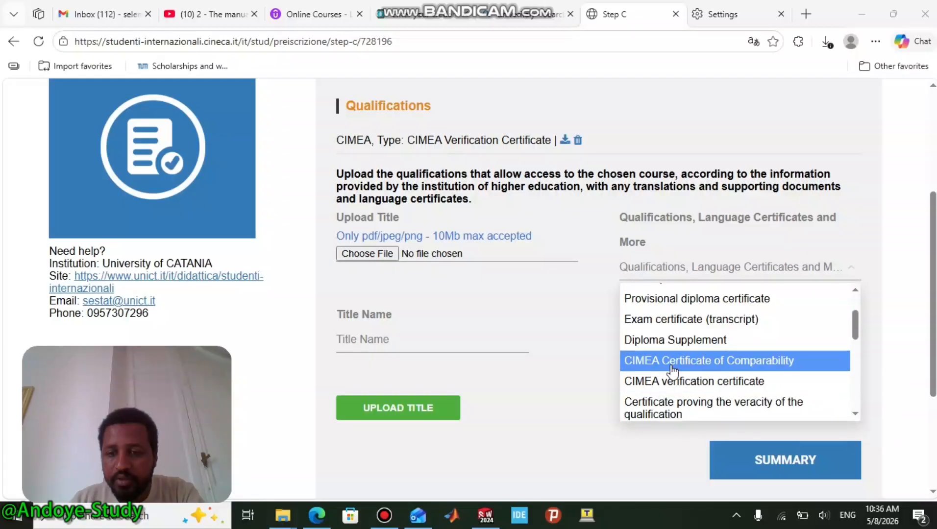
left_click(739, 371)
- Change the document type to Declaration of value and attach the Recommendation 3 file
left_click(708, 273)
scroll(703, 356, "down", 5)
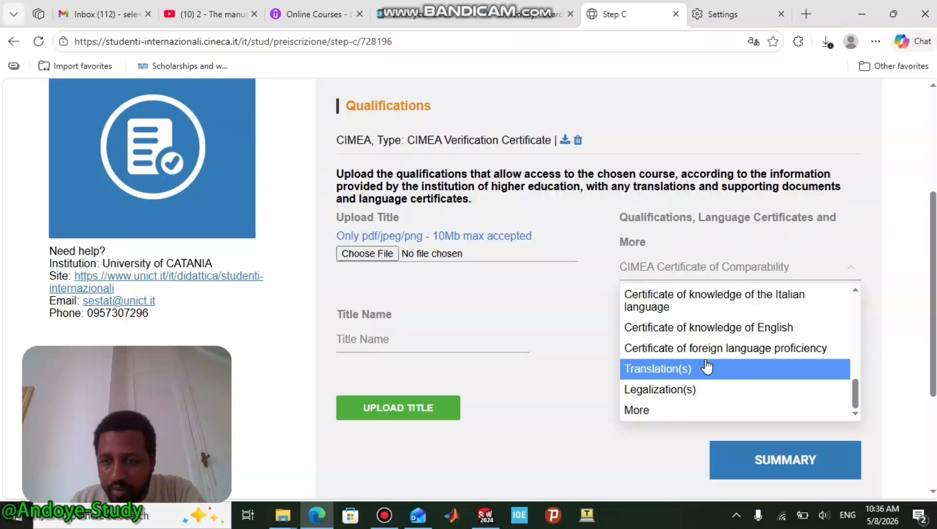
scroll(706, 367, "down", 1)
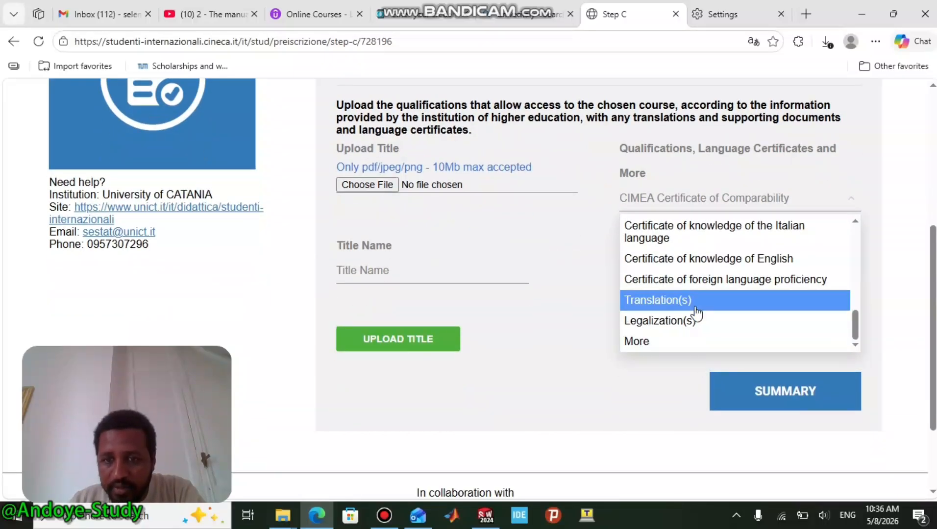
scroll(694, 314, "up", 2)
scroll(695, 316, "down", 2)
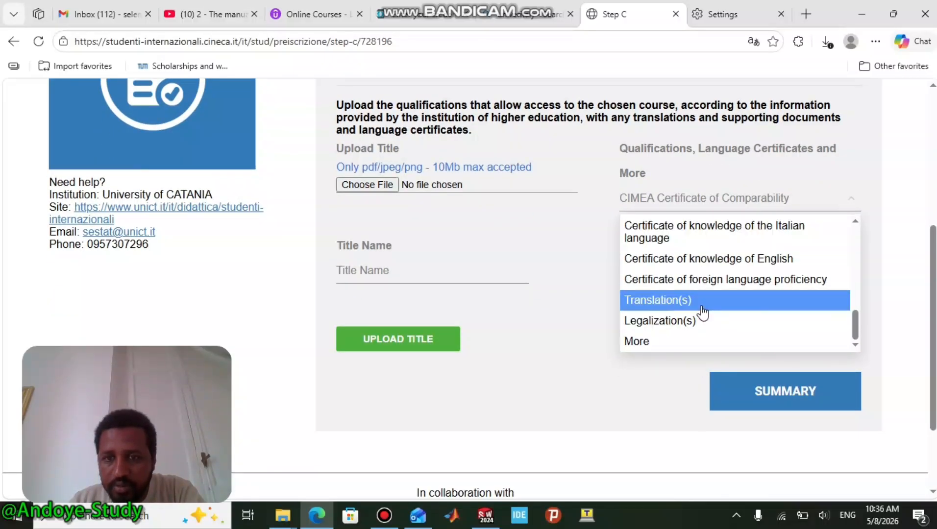
scroll(703, 314, "up", 2)
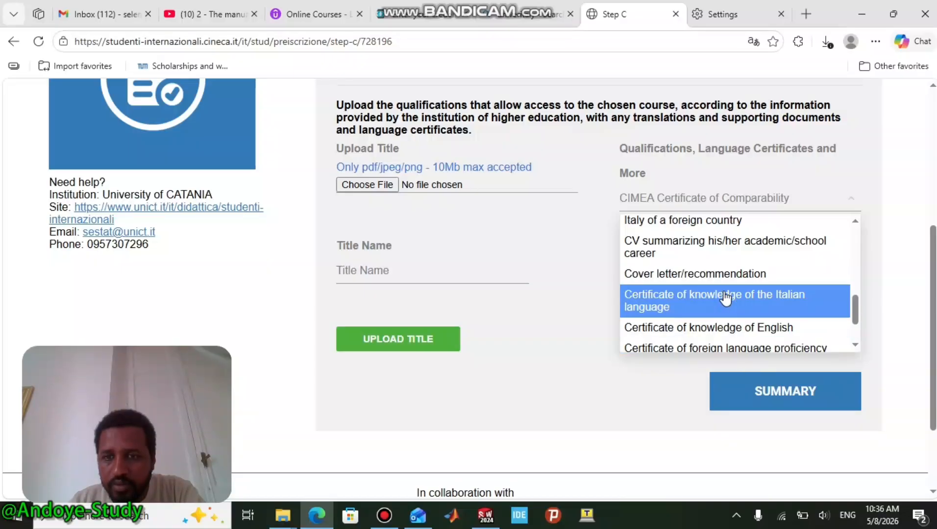
scroll(725, 297, "up", 1)
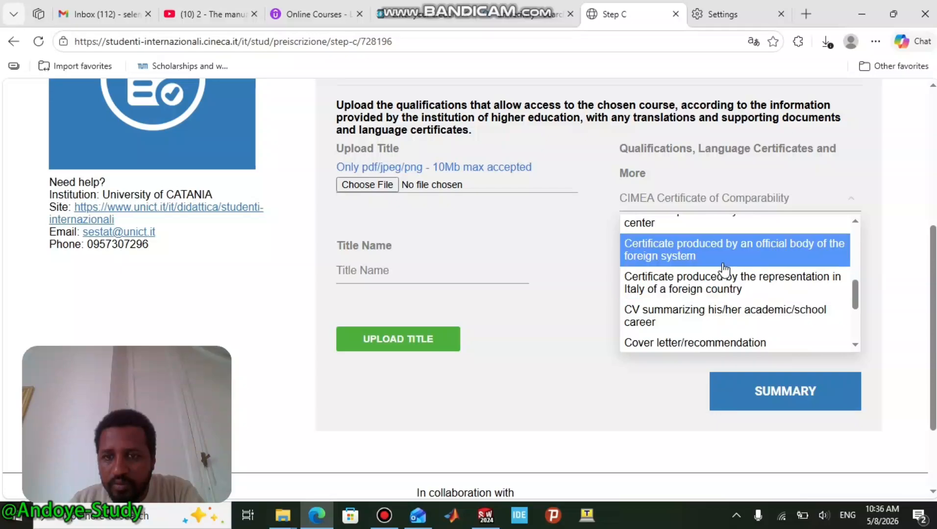
scroll(723, 268, "up", 1)
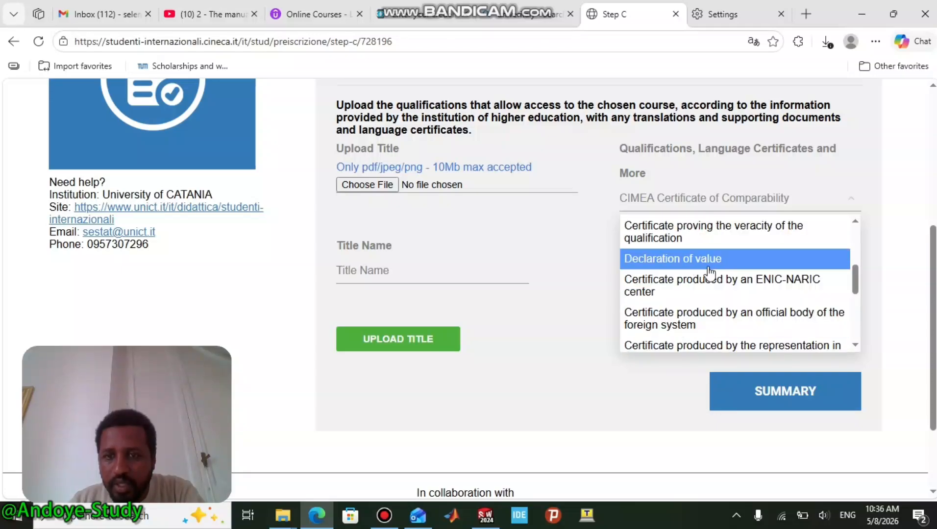
left_click(678, 259)
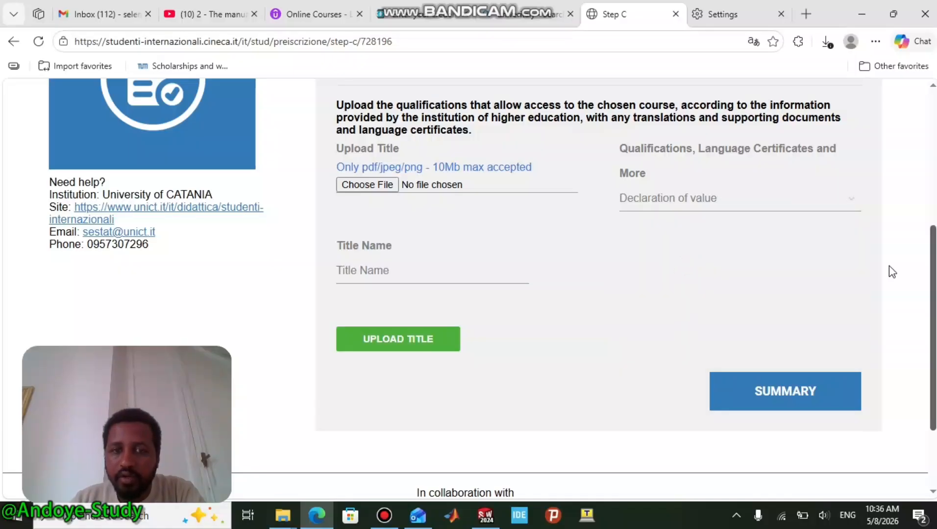
left_click(377, 185)
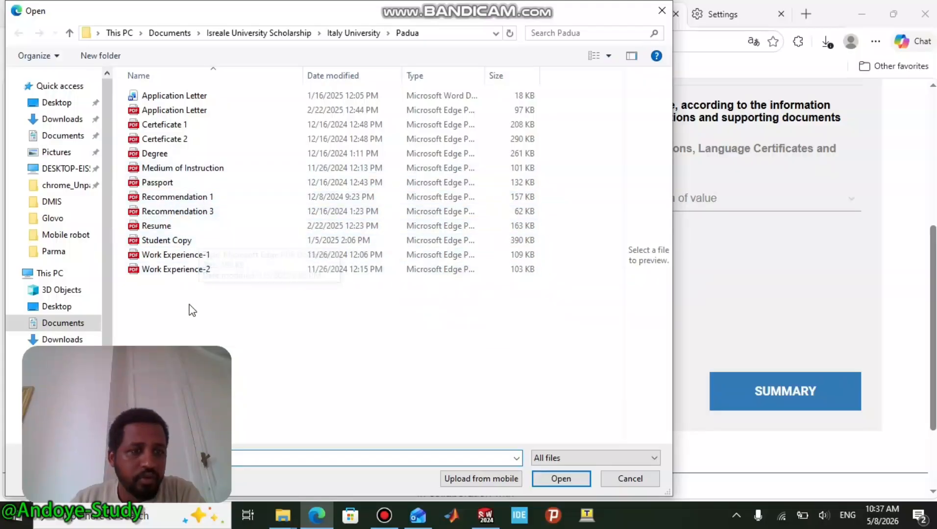
left_click(169, 212)
left_click(560, 479)
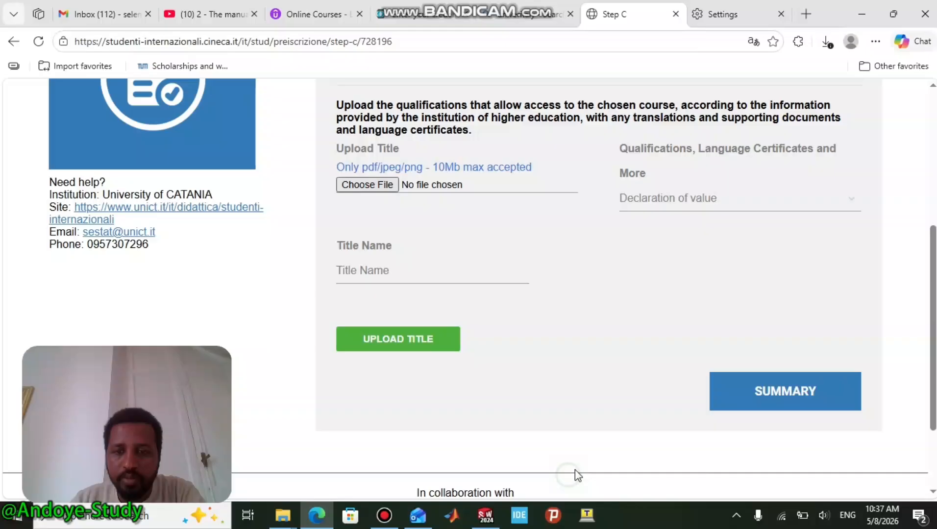
- Switch the document type to Translation(s) and attach the Resume file instead
left_click(670, 201)
scroll(664, 324, "down", 3)
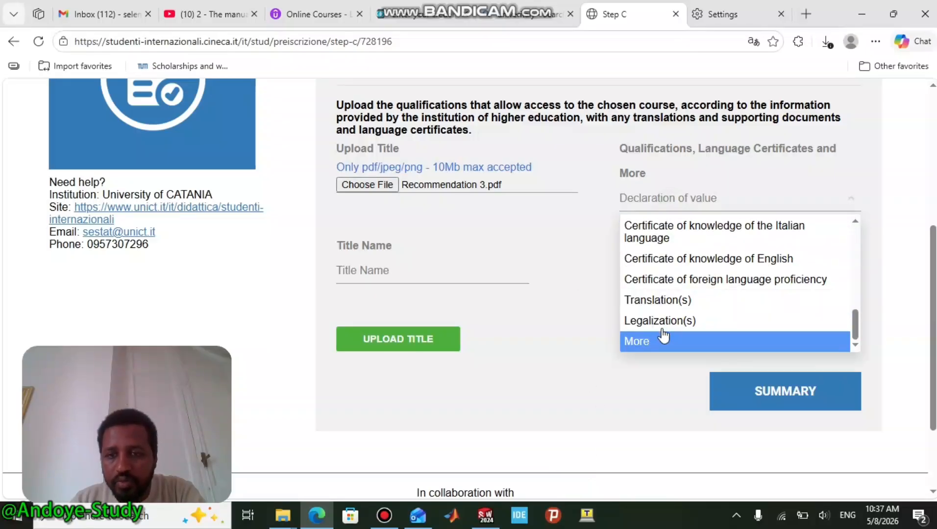
left_click(653, 301)
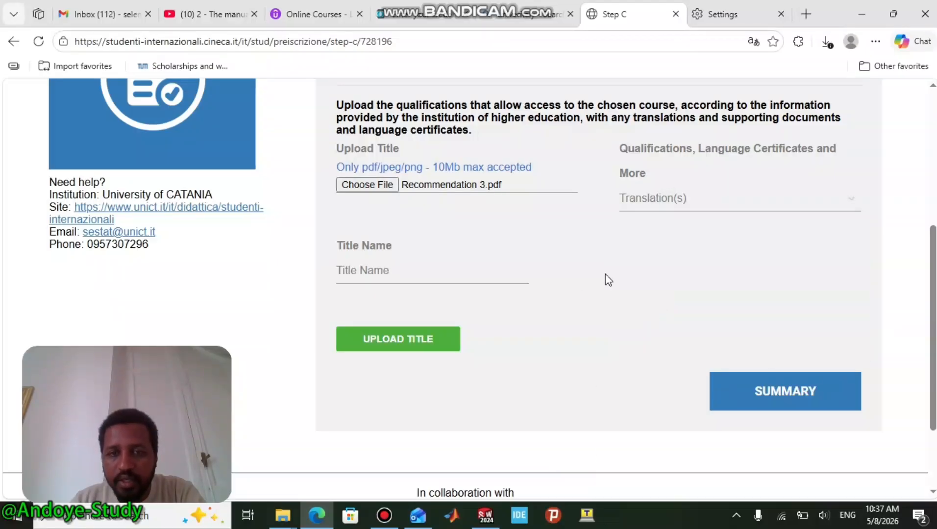
left_click(387, 184)
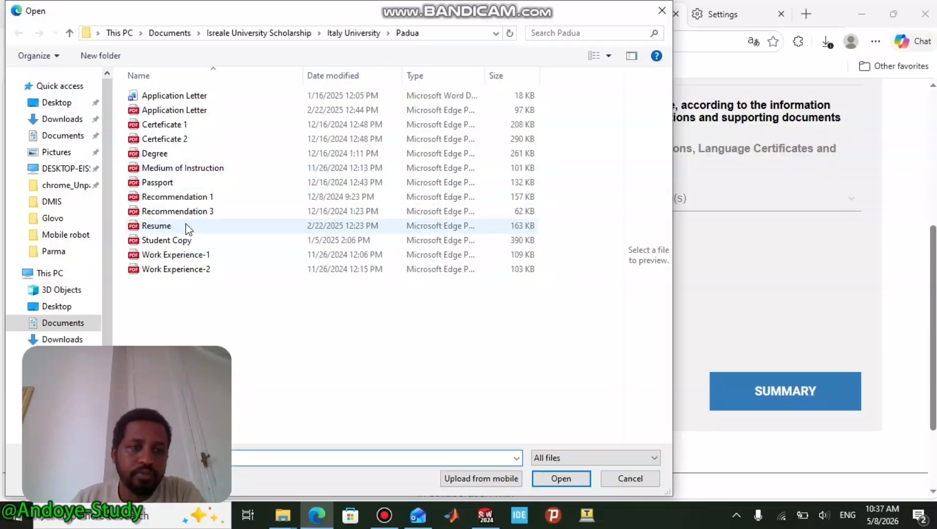
left_click(186, 227)
left_click(583, 477)
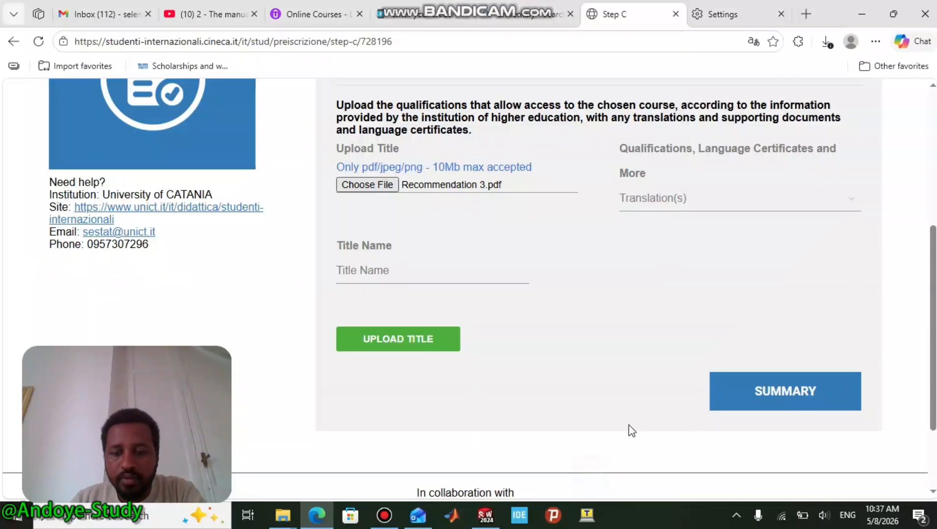
- Set the type to Certificate of knowledge of English and attach Work Experience-2
left_click(669, 197)
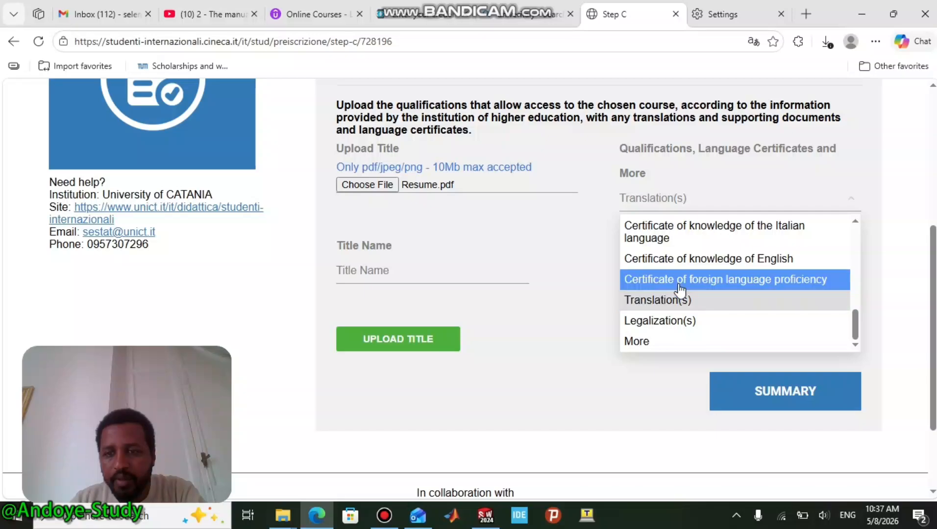
left_click(724, 264)
left_click(385, 186)
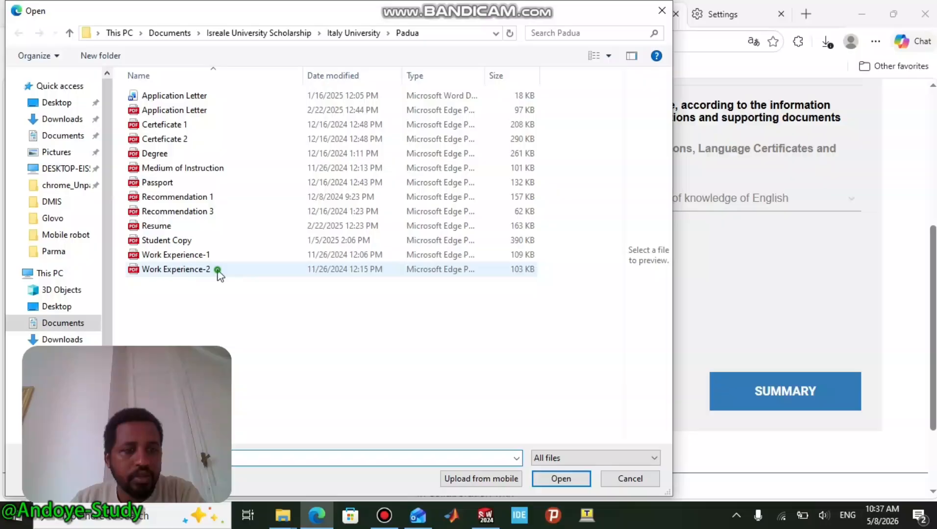
left_click(218, 270)
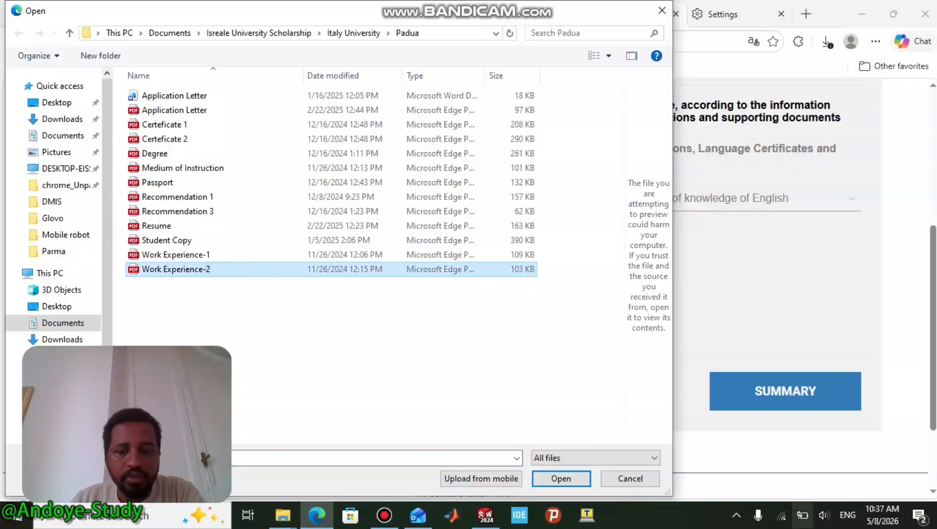
left_click(585, 478)
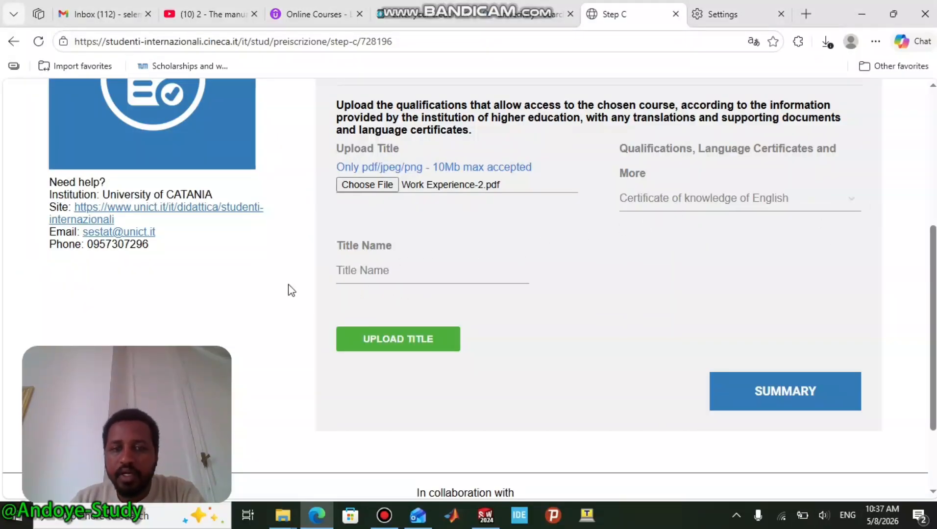
- Set qualification type to More, title it 'Recomen', and upload it
left_click(375, 272)
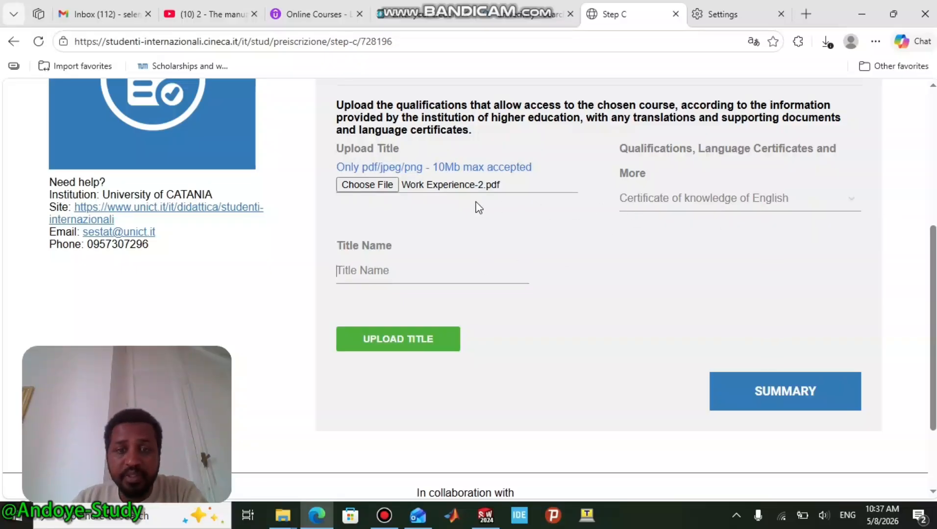
left_click(689, 205)
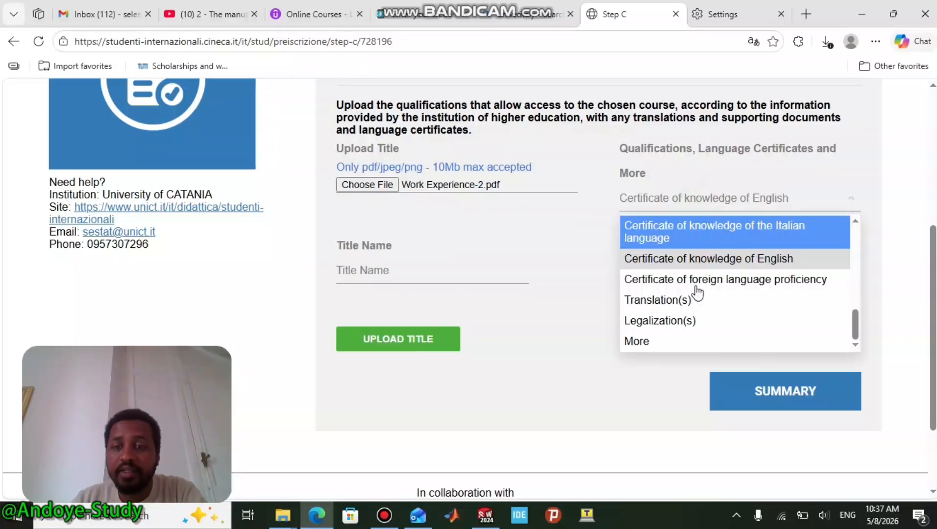
left_click(658, 343)
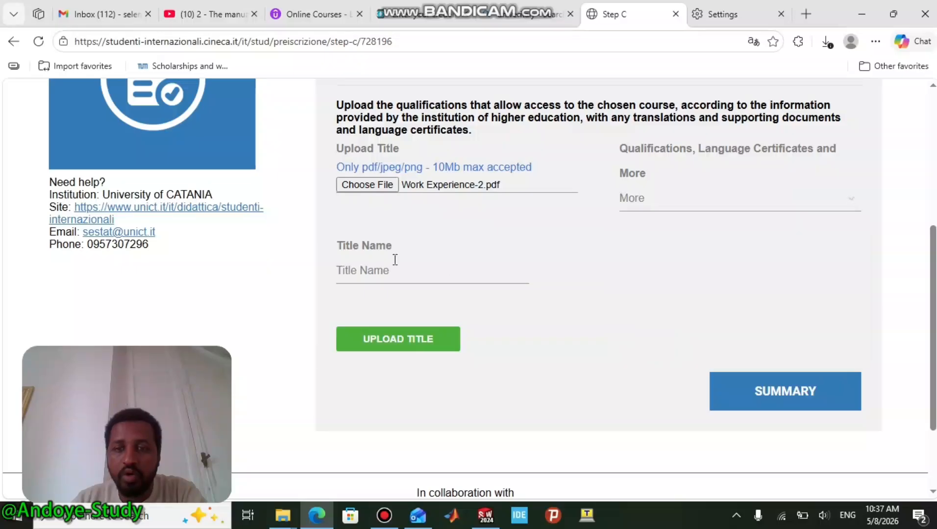
left_click(346, 274)
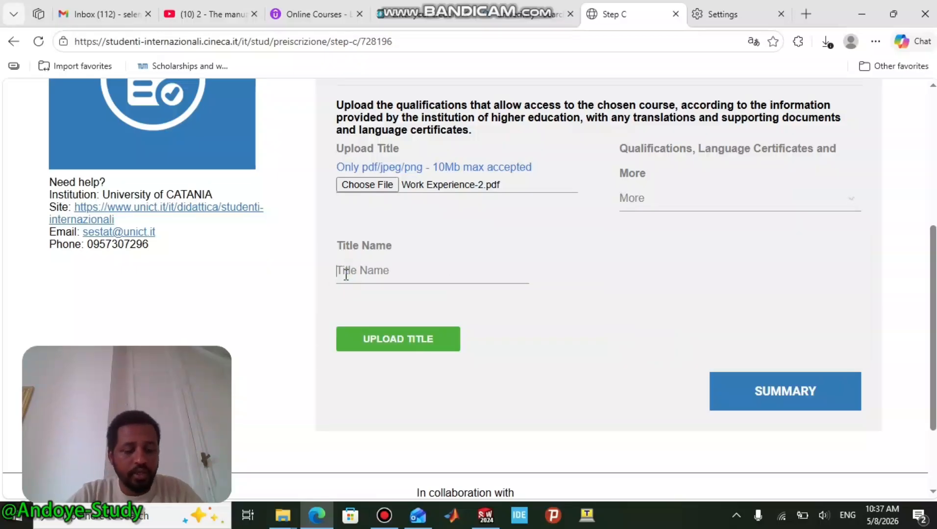
type("Recomen")
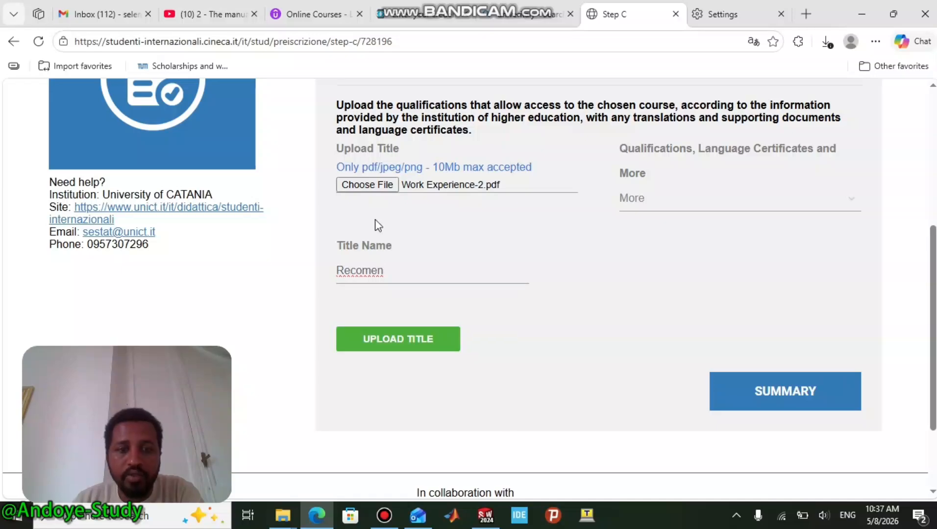
left_click(404, 343)
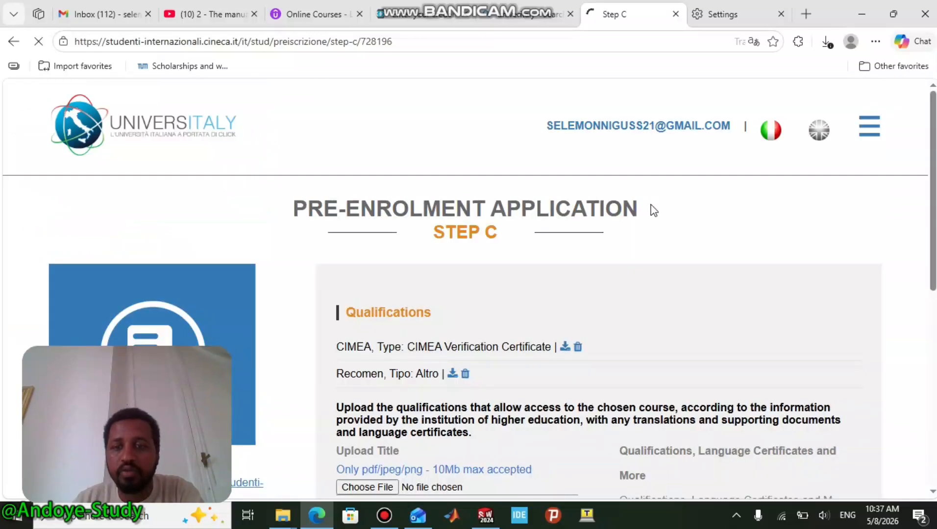
- Set the type to CV summarizing academic/school career and attach Medium of Instruction.pdf
scroll(640, 279, "down", 4)
left_click(649, 294)
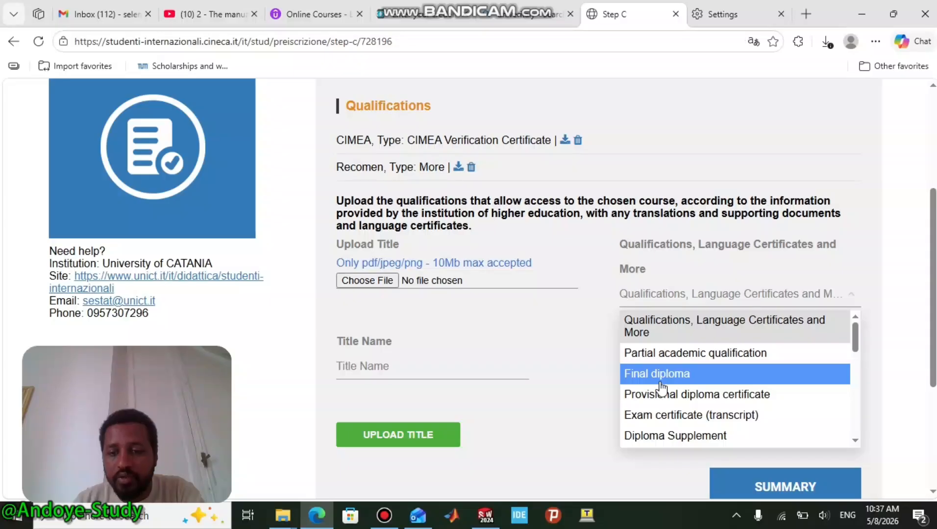
scroll(661, 387, "down", 3)
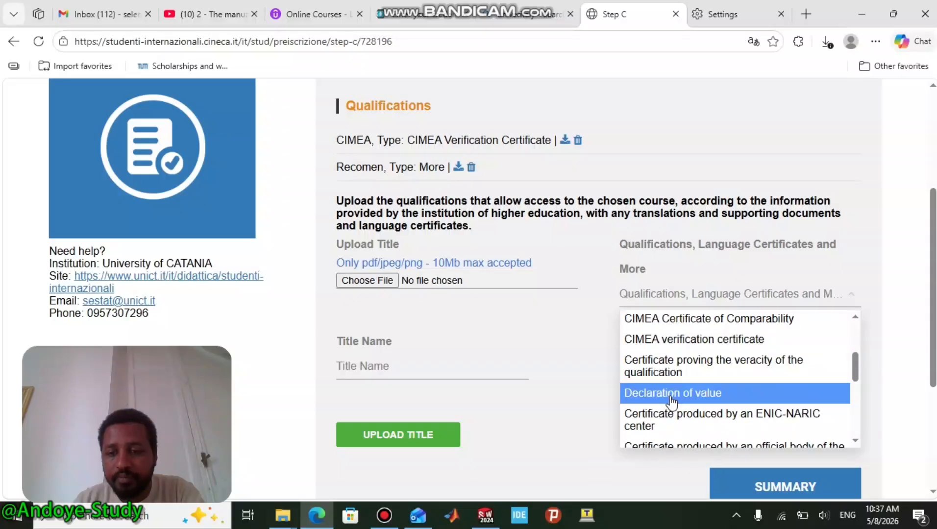
scroll(669, 397, "down", 4)
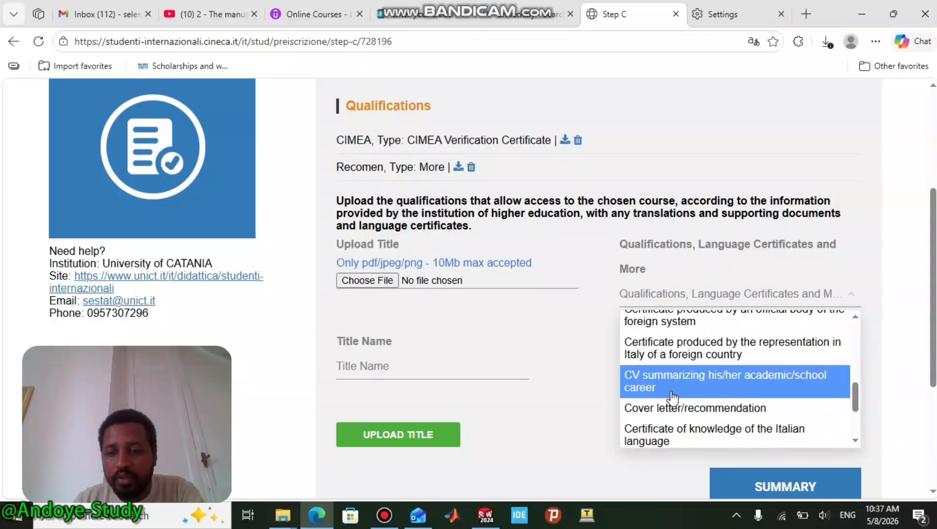
left_click(671, 392)
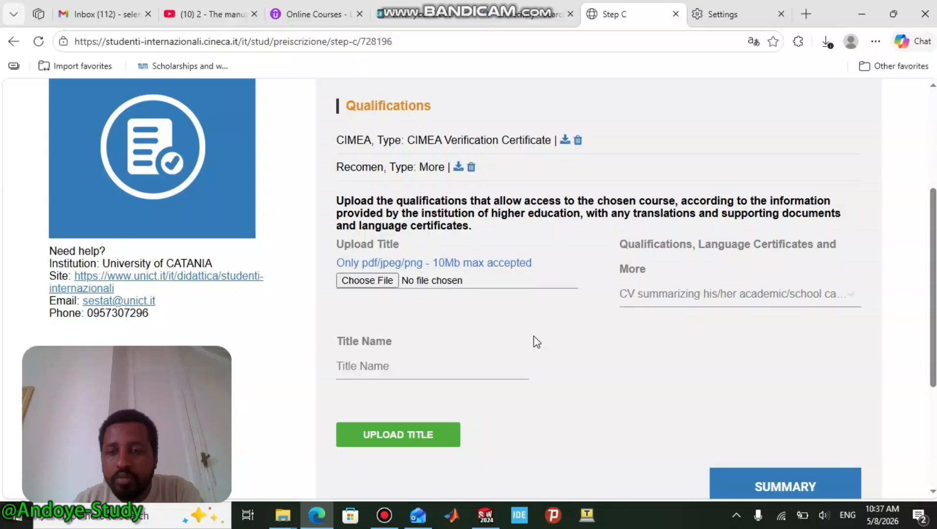
left_click(368, 280)
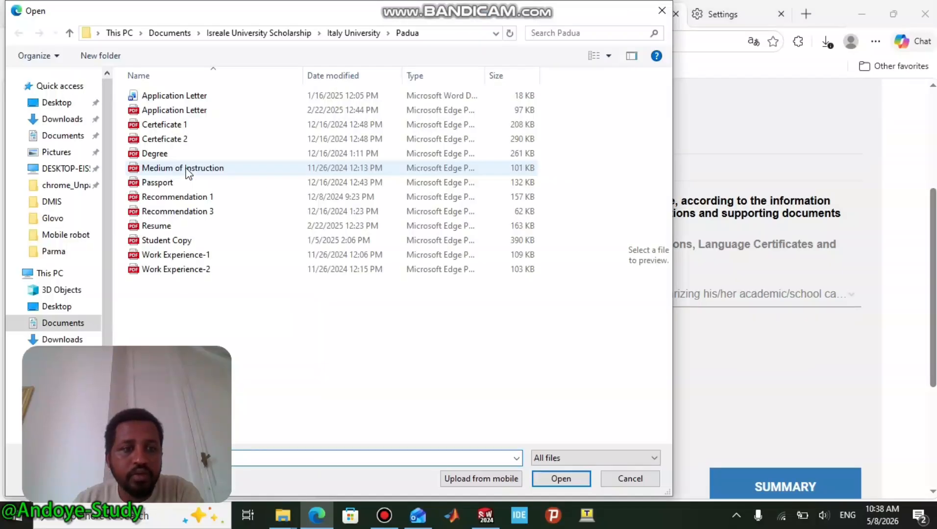
left_click(188, 169)
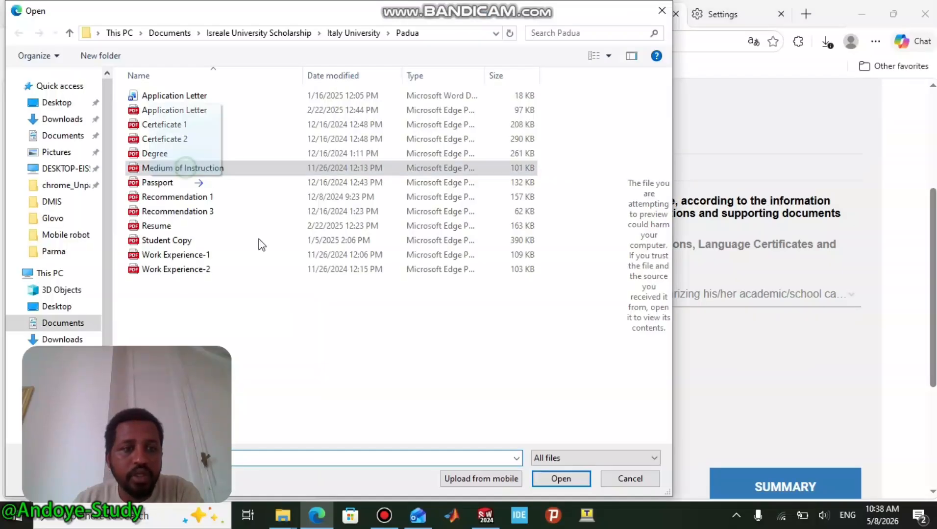
left_click(556, 479)
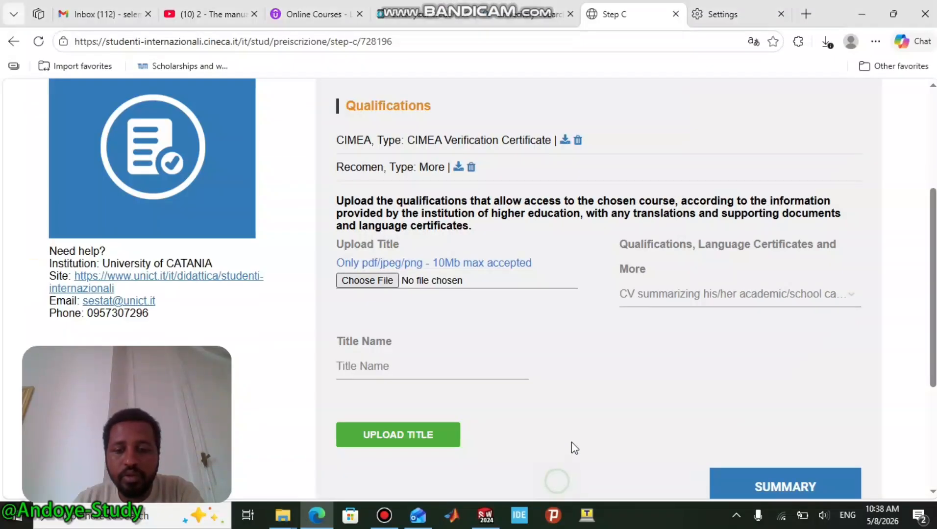
- Enter the title 'CV', upload the qualification, and scroll down the list
left_click(386, 373)
type("CV")
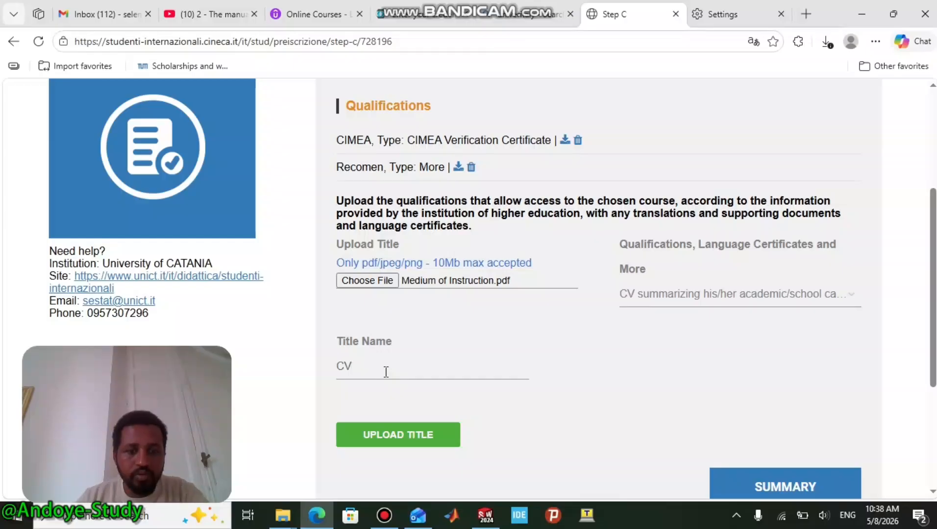
left_click(398, 434)
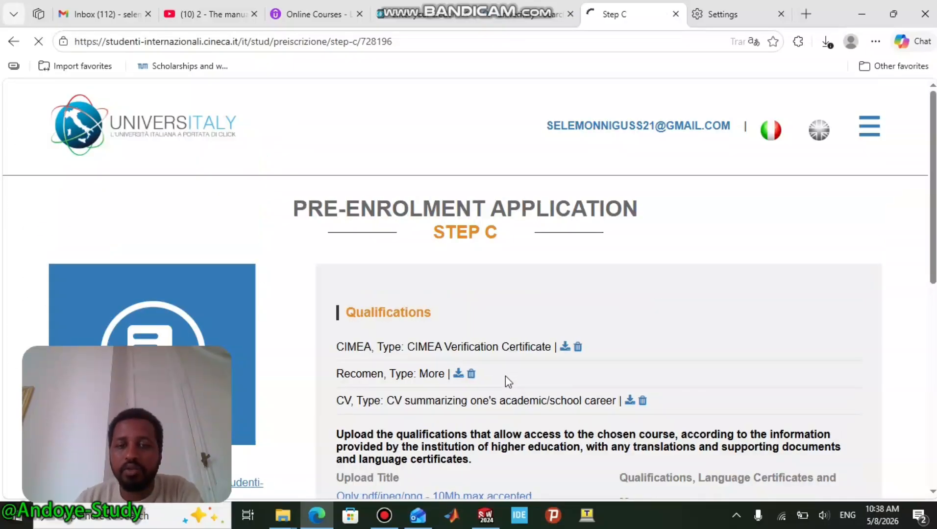
scroll(537, 318, "down", 3)
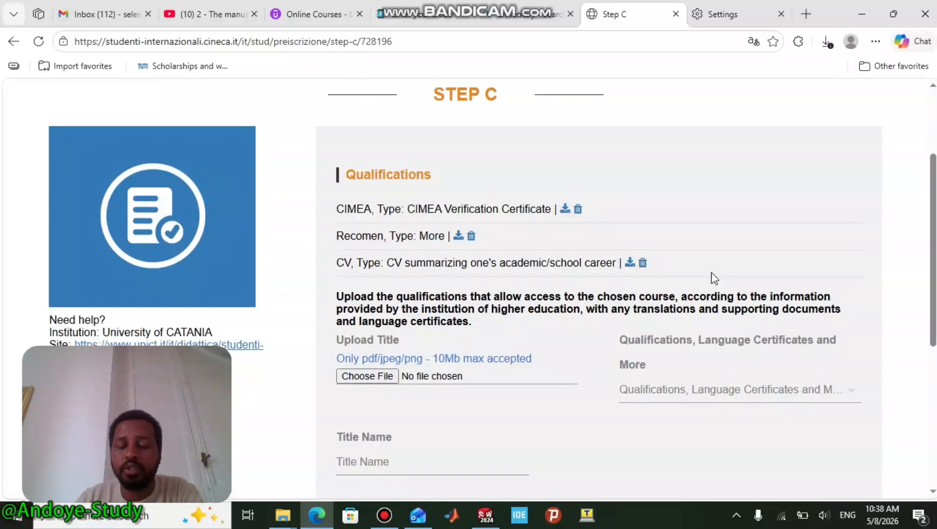
scroll(714, 279, "down", 2)
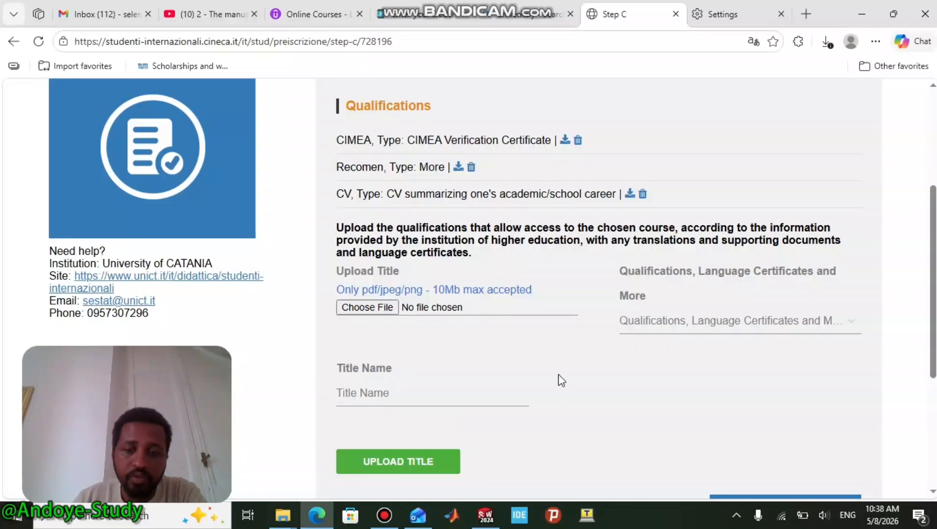
scroll(581, 382, "down", 1)
scroll(593, 379, "down", 1)
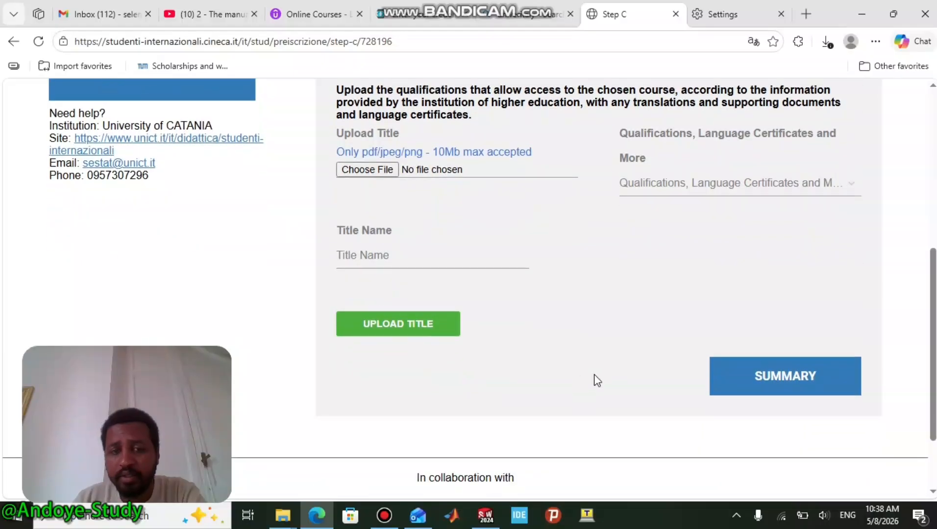
- Open the Summary page and scroll through residence, passport, course details and declarations
left_click(756, 373)
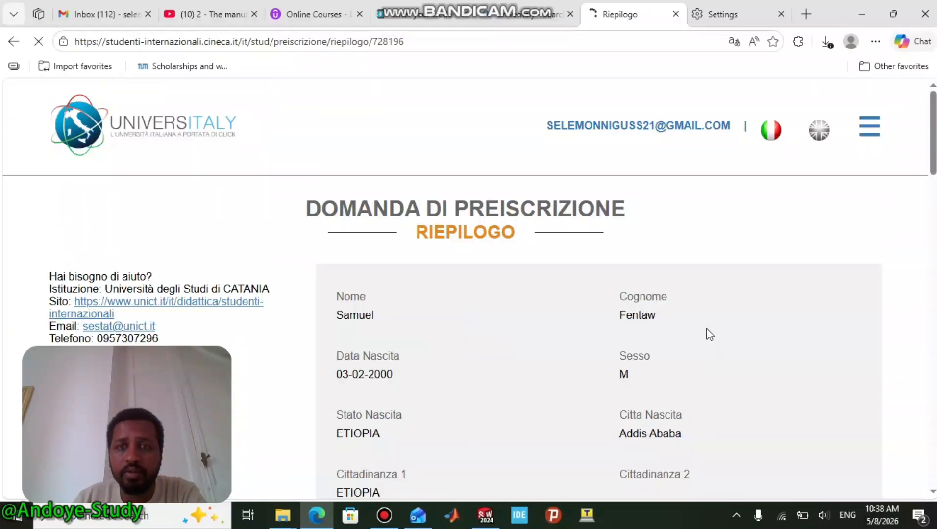
scroll(658, 304, "down", 20)
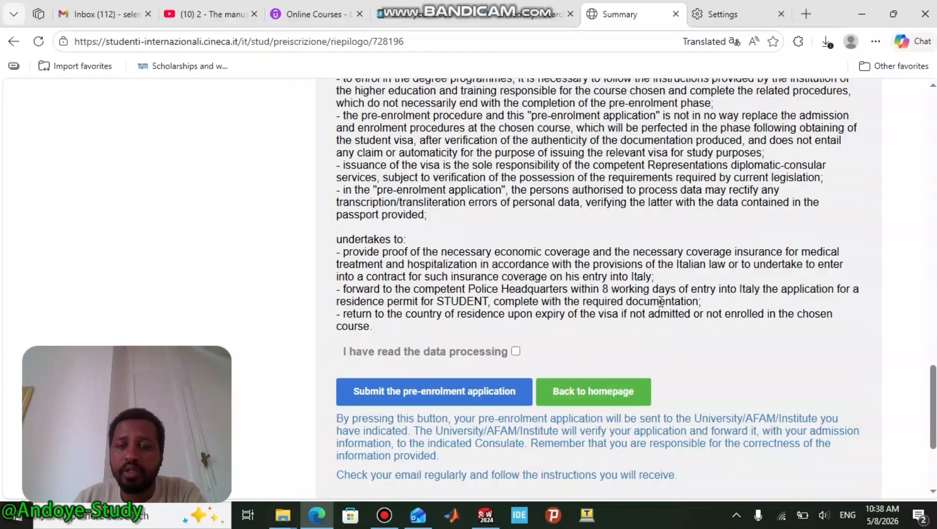
scroll(664, 306, "up", 20)
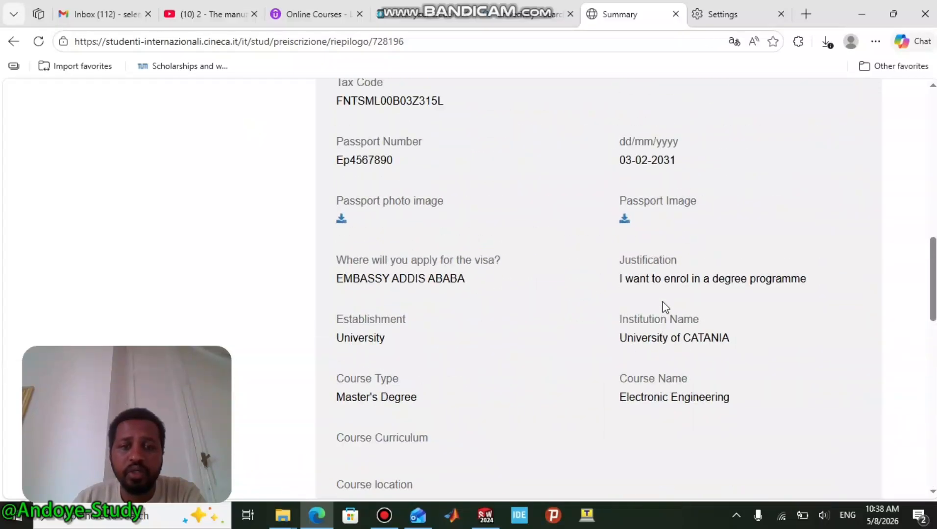
scroll(664, 306, "up", 4)
scroll(661, 338, "down", 4)
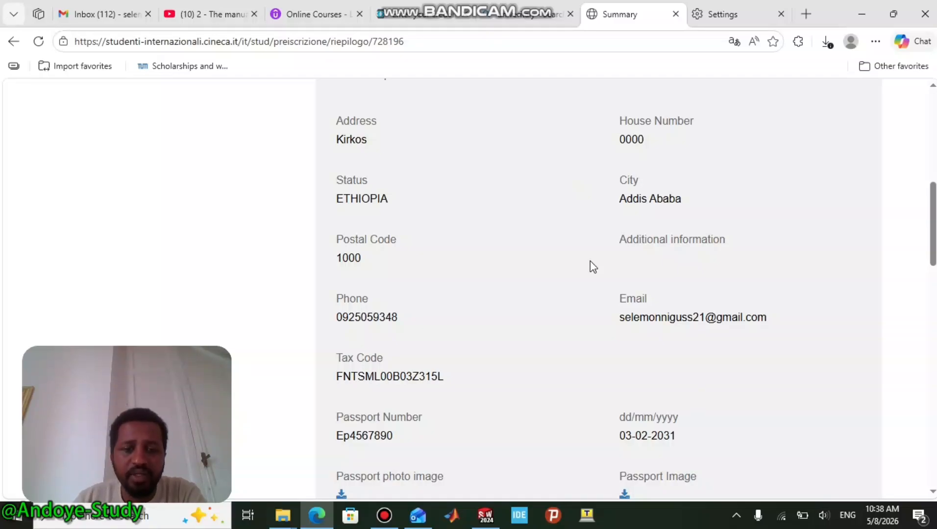
scroll(590, 260, "down", 15)
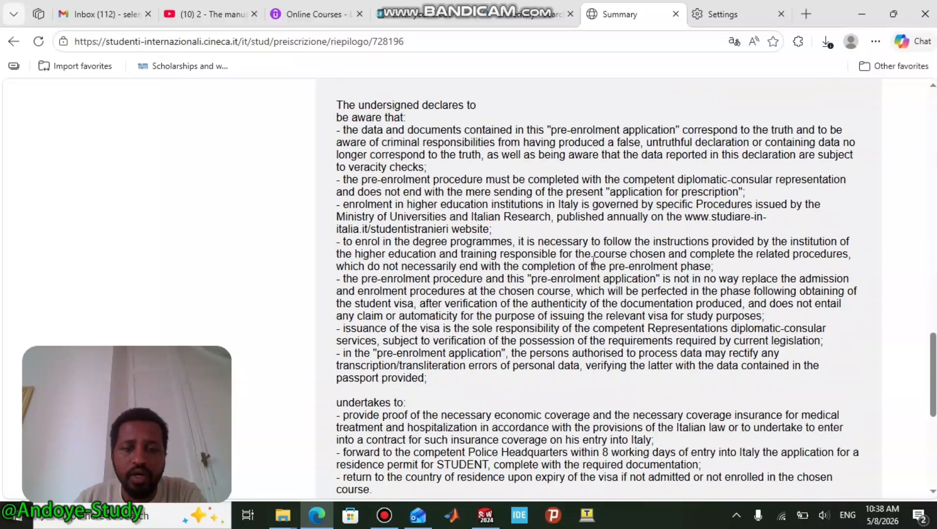
scroll(592, 262, "down", 5)
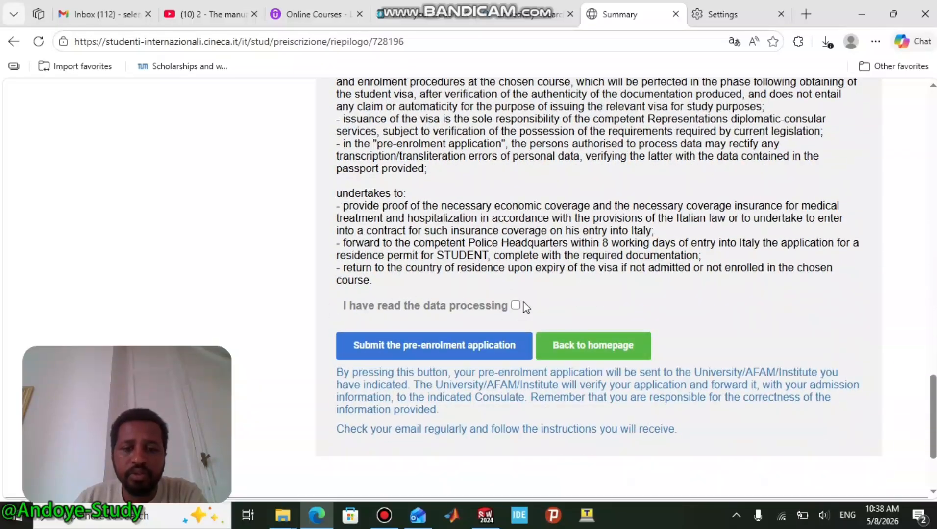
- Tick the 'I have read the data processing' checkbox and return to the Summary tab
left_click(517, 305)
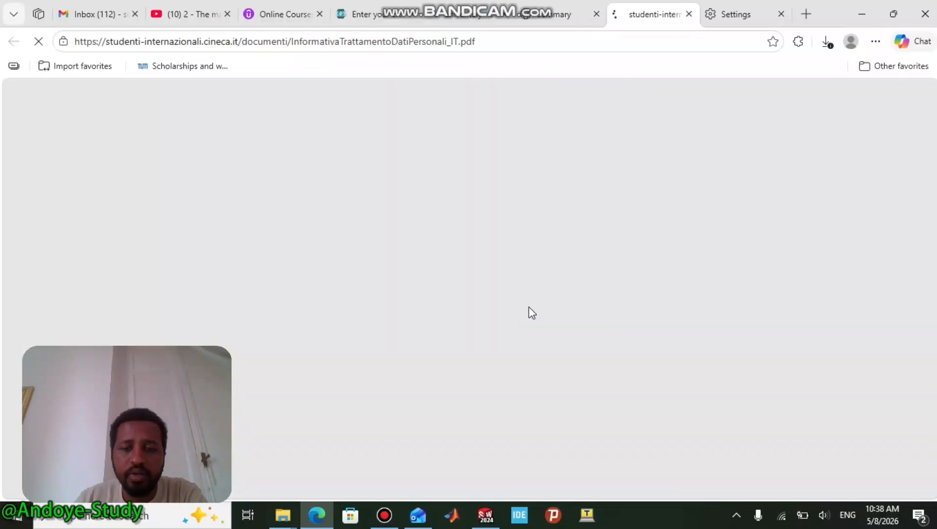
left_click(544, 14)
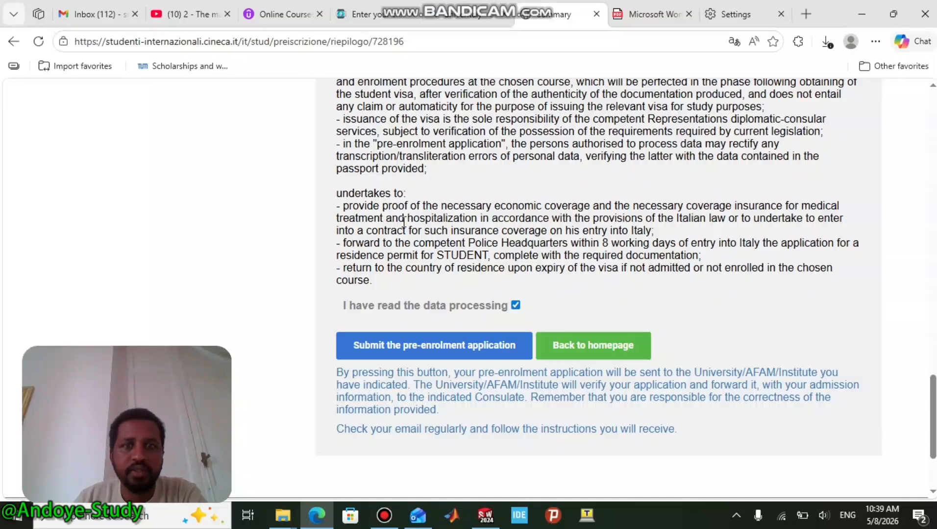
scroll(407, 201, "up", 3)
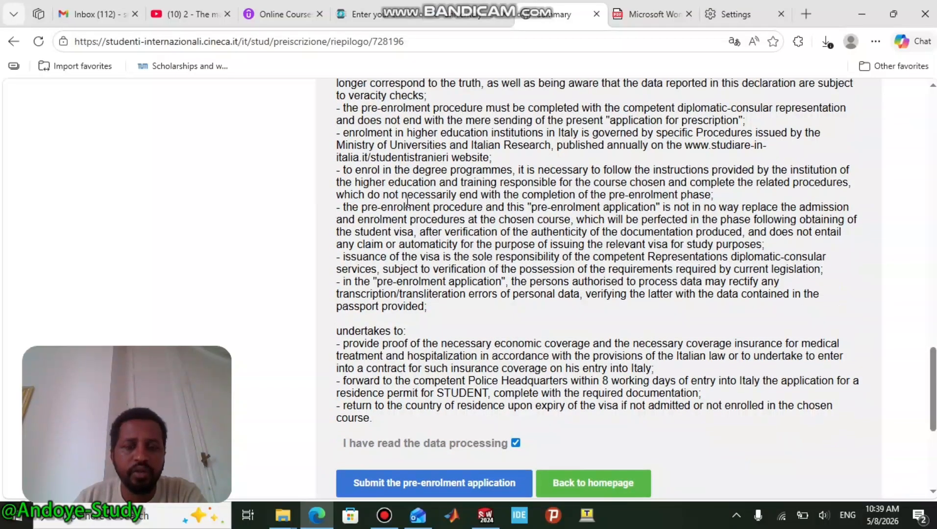